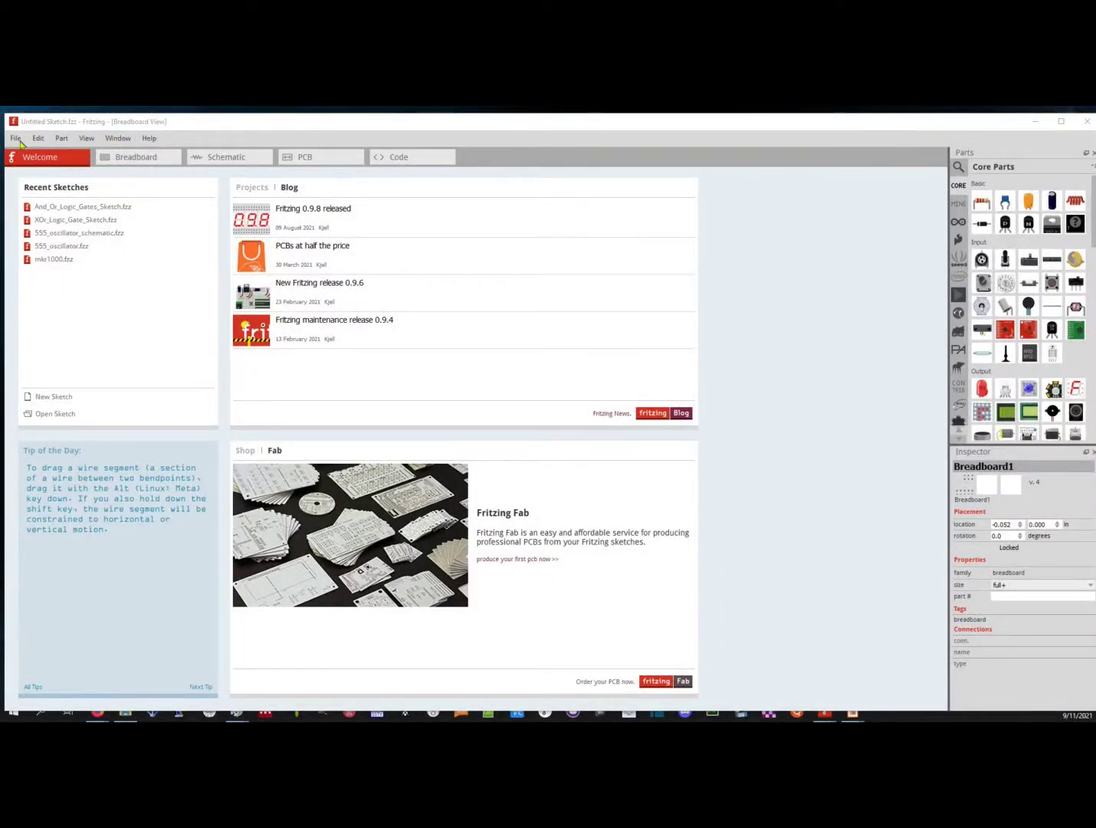
Start a new sketch in the Schematic view, zoomed in to 300%
{"action": "left_click", "coordinate": [16, 139]}
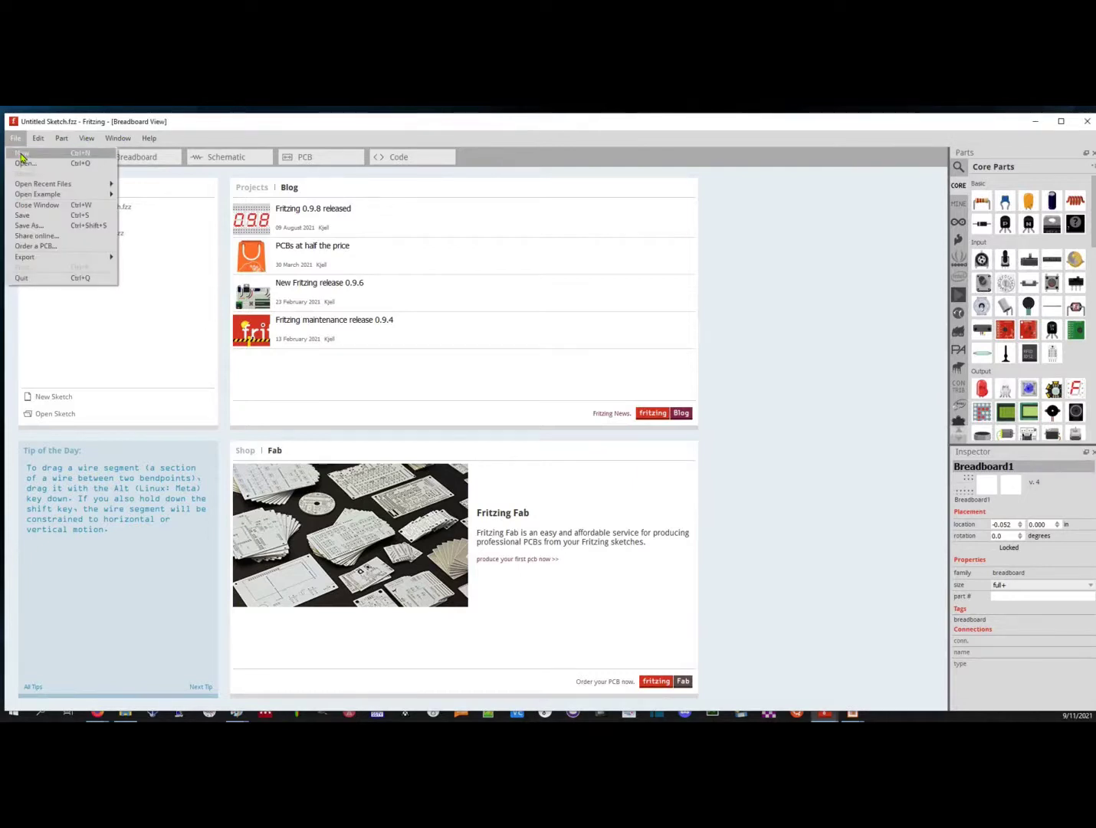
{"action": "left_click", "coordinate": [21, 154]}
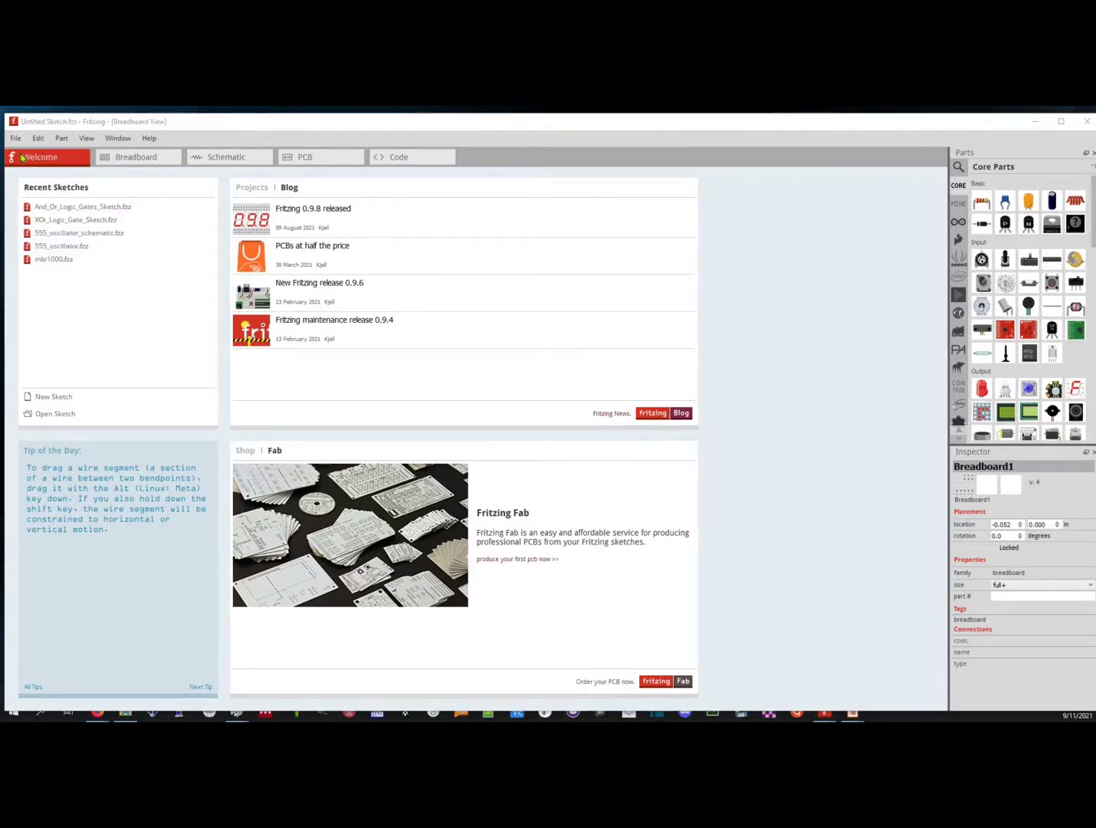
{"action": "left_click", "coordinate": [215, 157]}
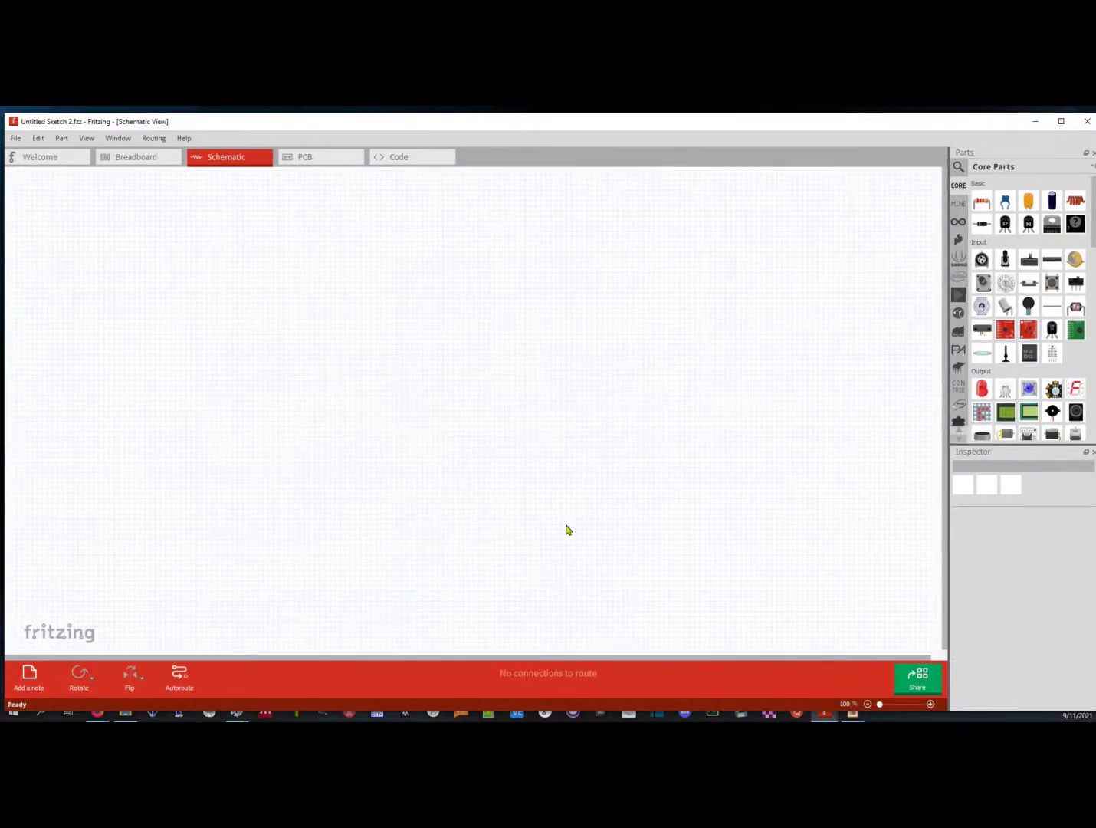
{"action": "left_click", "coordinate": [932, 703]}
{"action": "left_click", "coordinate": [931, 703]}
{"action": "left_click", "coordinate": [930, 704]}
Place a 220Ω resistor R1 and rotate it 90° clockwise to stand vertically
{"action": "left_click_drag", "start_coordinate": [983, 201], "coordinate": [312, 258]}
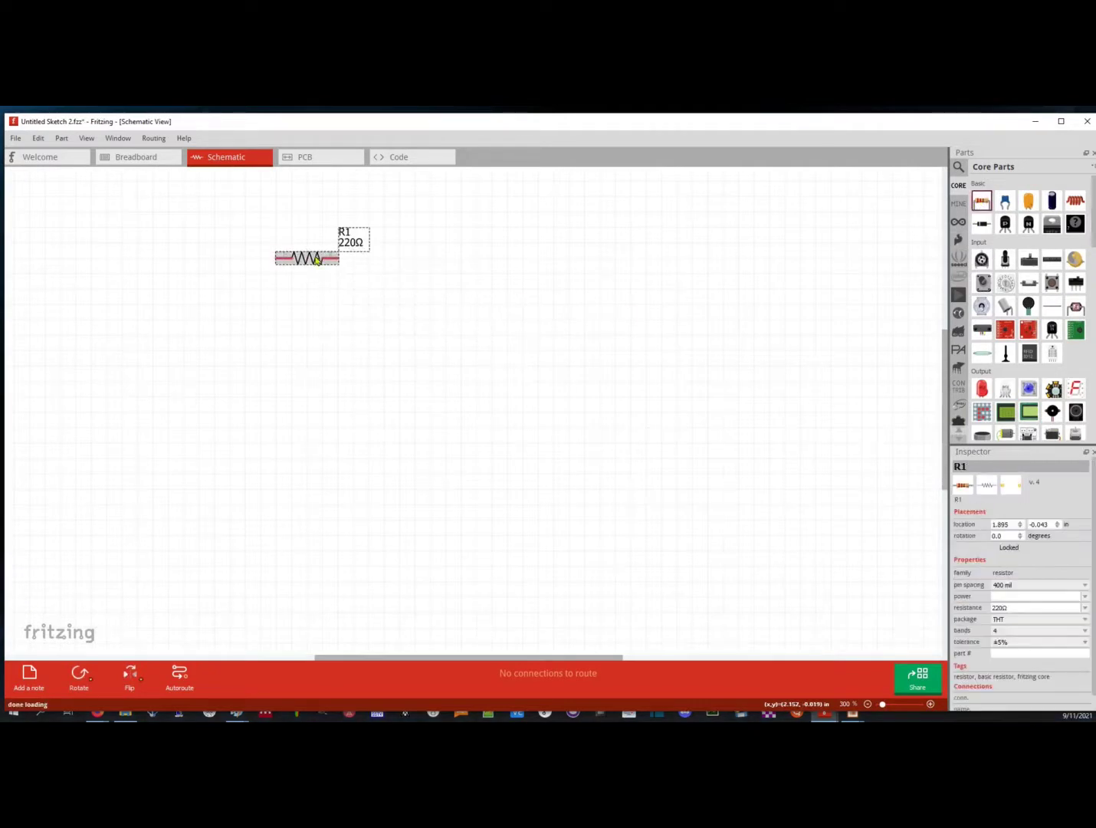
{"action": "right_click", "coordinate": [317, 258]}
{"action": "mouse_move", "coordinate": [361, 265]}
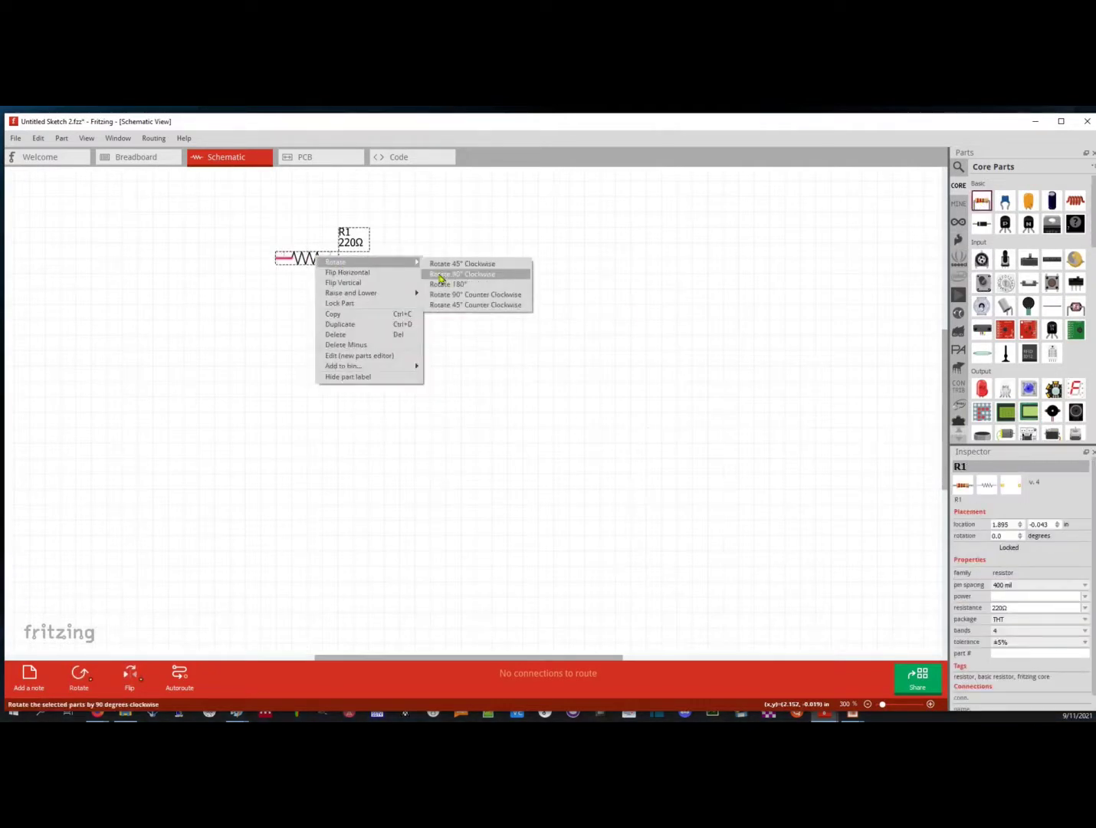
{"action": "left_click", "coordinate": [441, 273]}
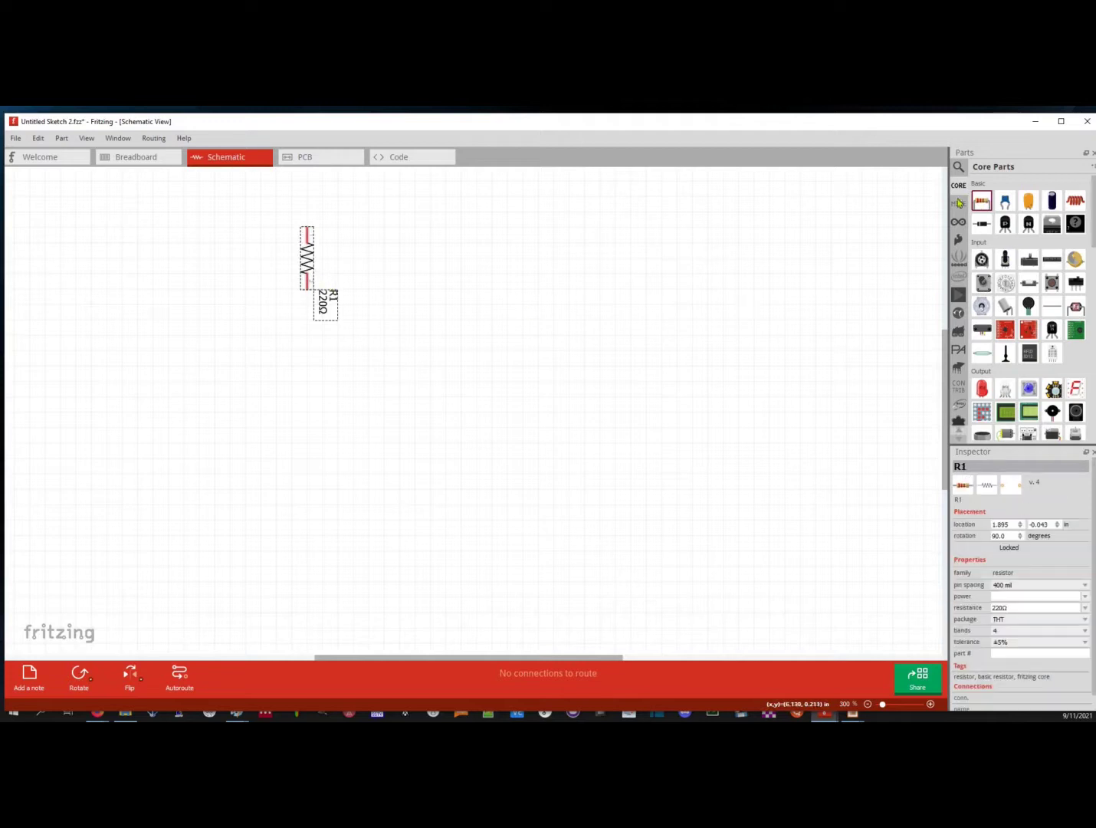
Place a red LED and NPN transistor below R1, plus transistors Q3, Q4 and a red LED above Q3
{"action": "left_click_drag", "start_coordinate": [1052, 188], "coordinate": [304, 315]}
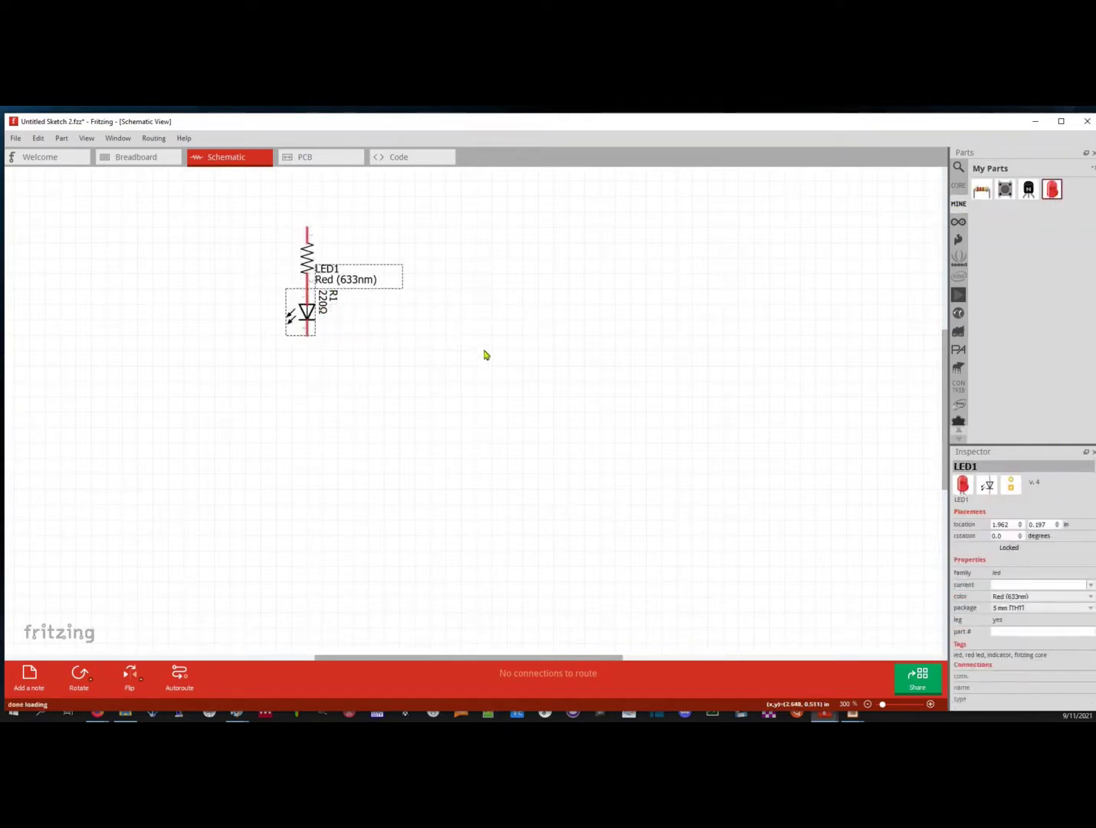
{"action": "left_click_drag", "start_coordinate": [1029, 190], "coordinate": [331, 430]}
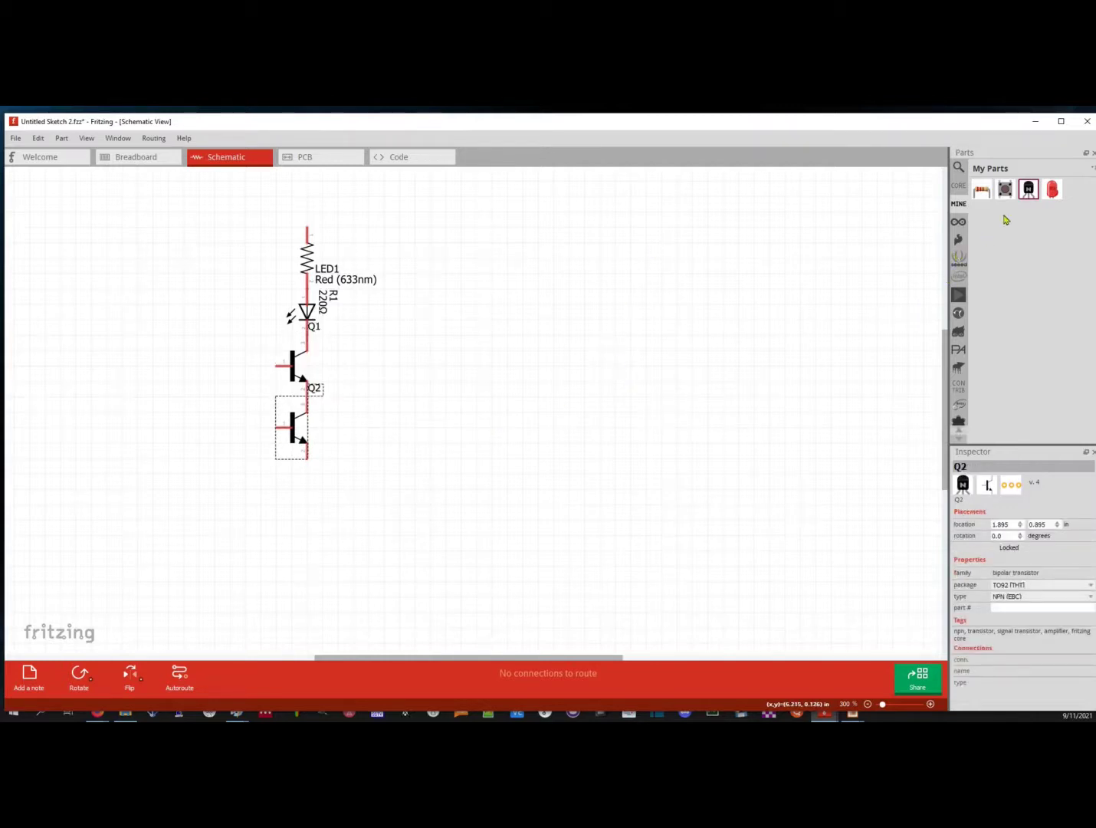
{"action": "left_click", "coordinate": [1031, 191]}
{"action": "left_click_drag", "start_coordinate": [1033, 192], "coordinate": [778, 380]}
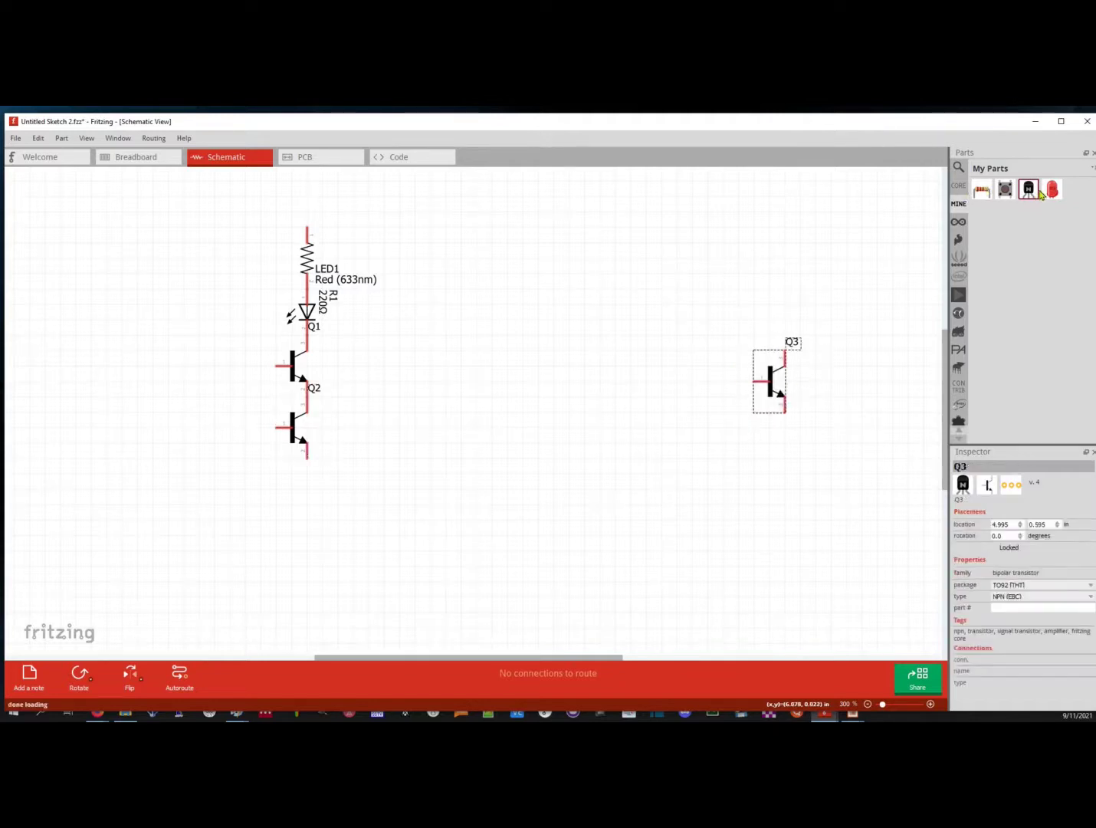
{"action": "left_click_drag", "start_coordinate": [688, 370], "coordinate": [587, 384]}
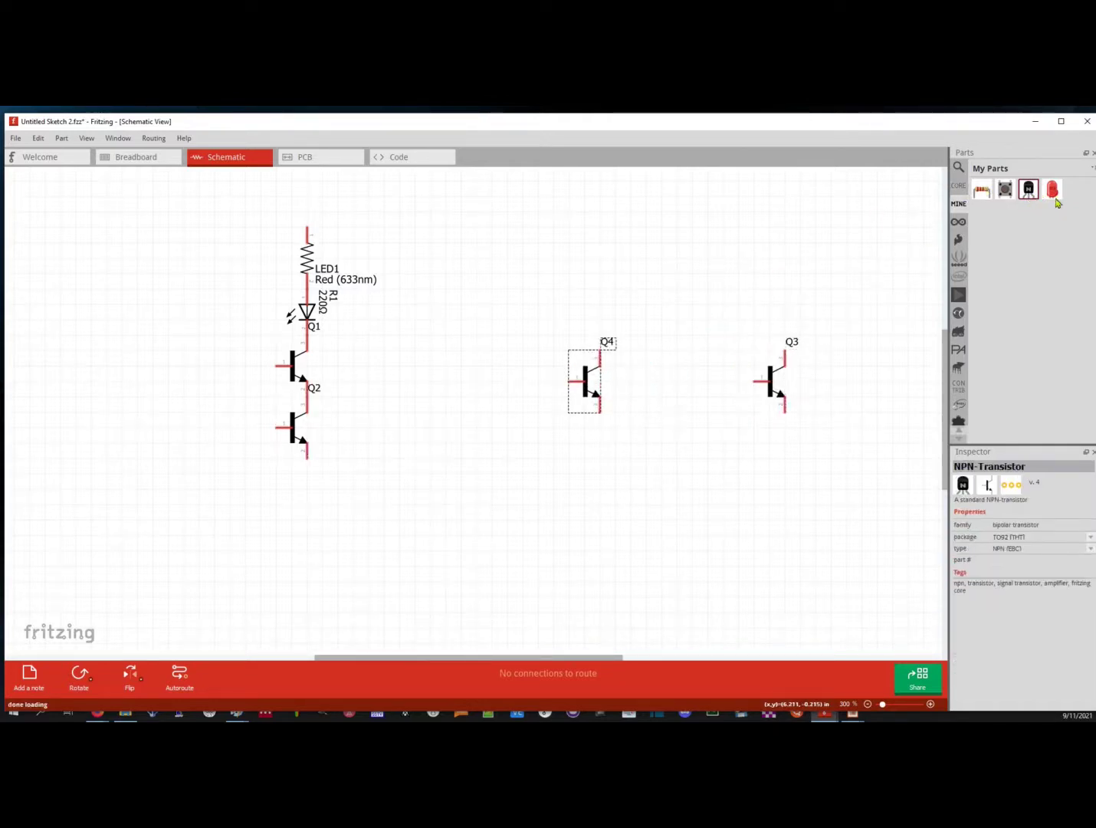
{"action": "left_click_drag", "start_coordinate": [1052, 192], "coordinate": [782, 320]}
Stand a 220Ω resistor R2 vertically on LED2 and wire Q4's emitter to Q3's emitter
{"action": "left_click_drag", "start_coordinate": [981, 192], "coordinate": [794, 248]}
{"action": "right_click", "coordinate": [794, 250]}
{"action": "mouse_move", "coordinate": [822, 248]}
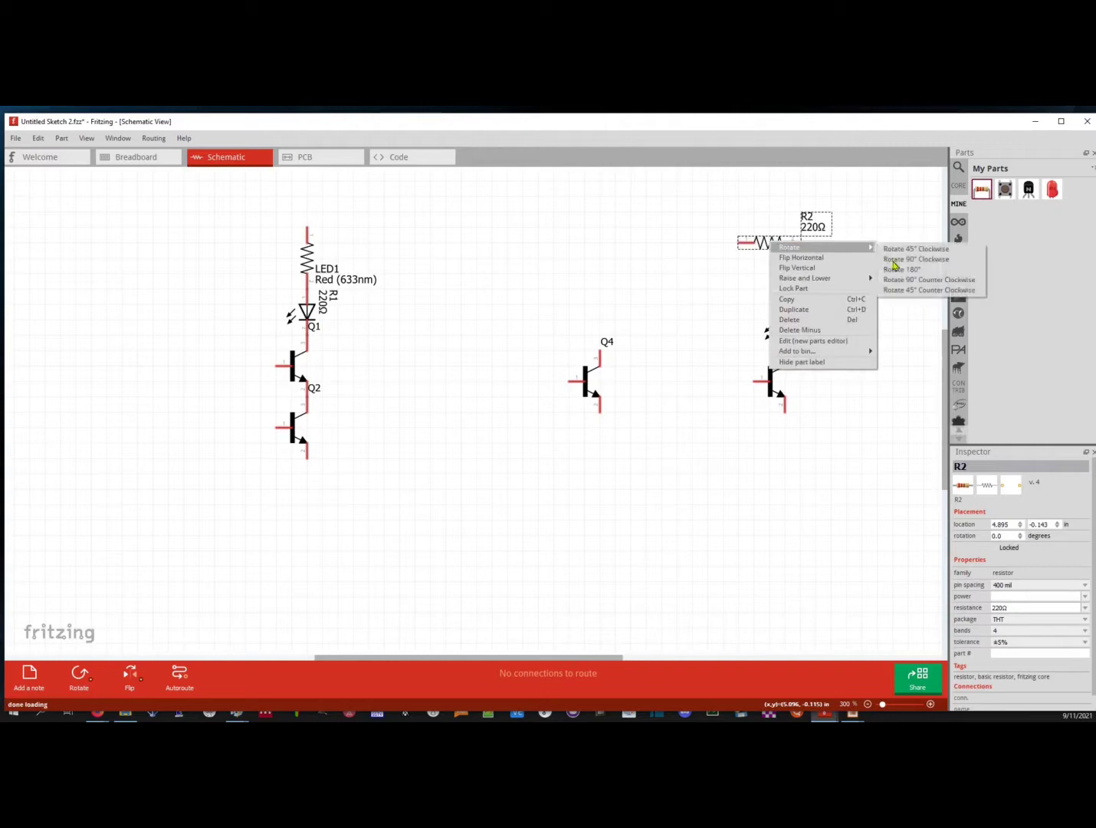
{"action": "left_click", "coordinate": [929, 257]}
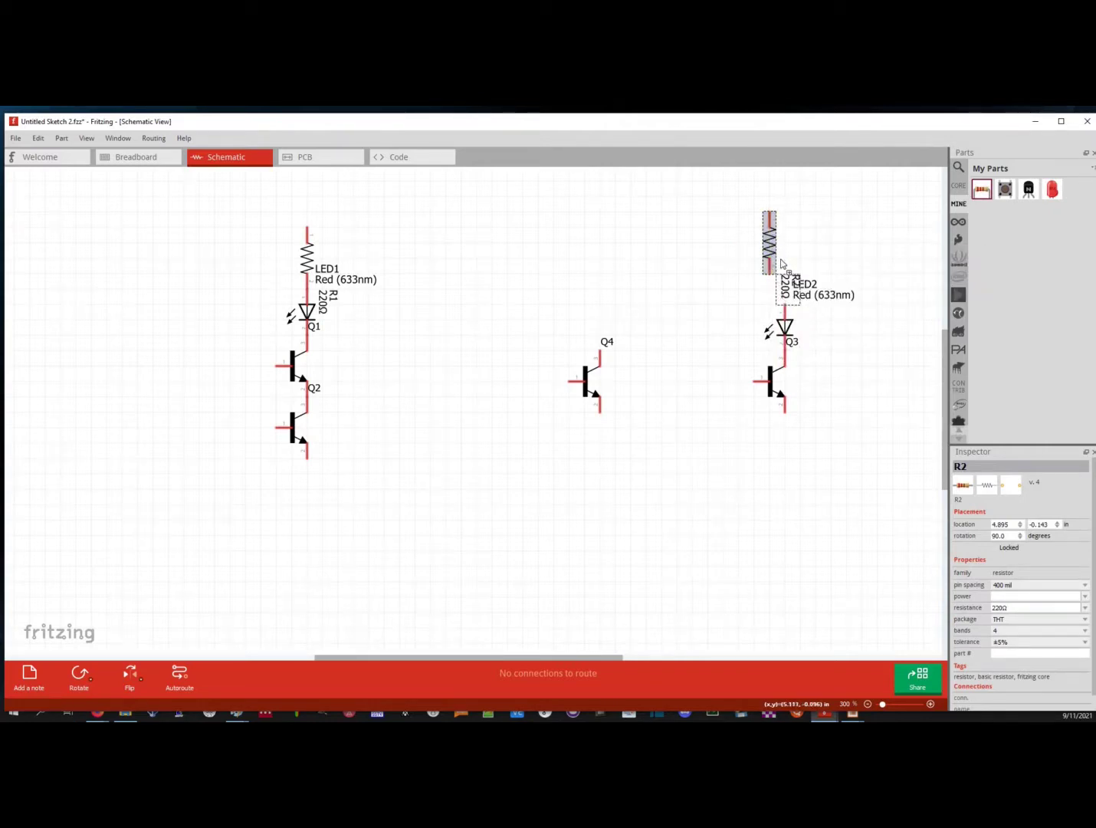
{"action": "left_click_drag", "start_coordinate": [772, 260], "coordinate": [799, 292]}
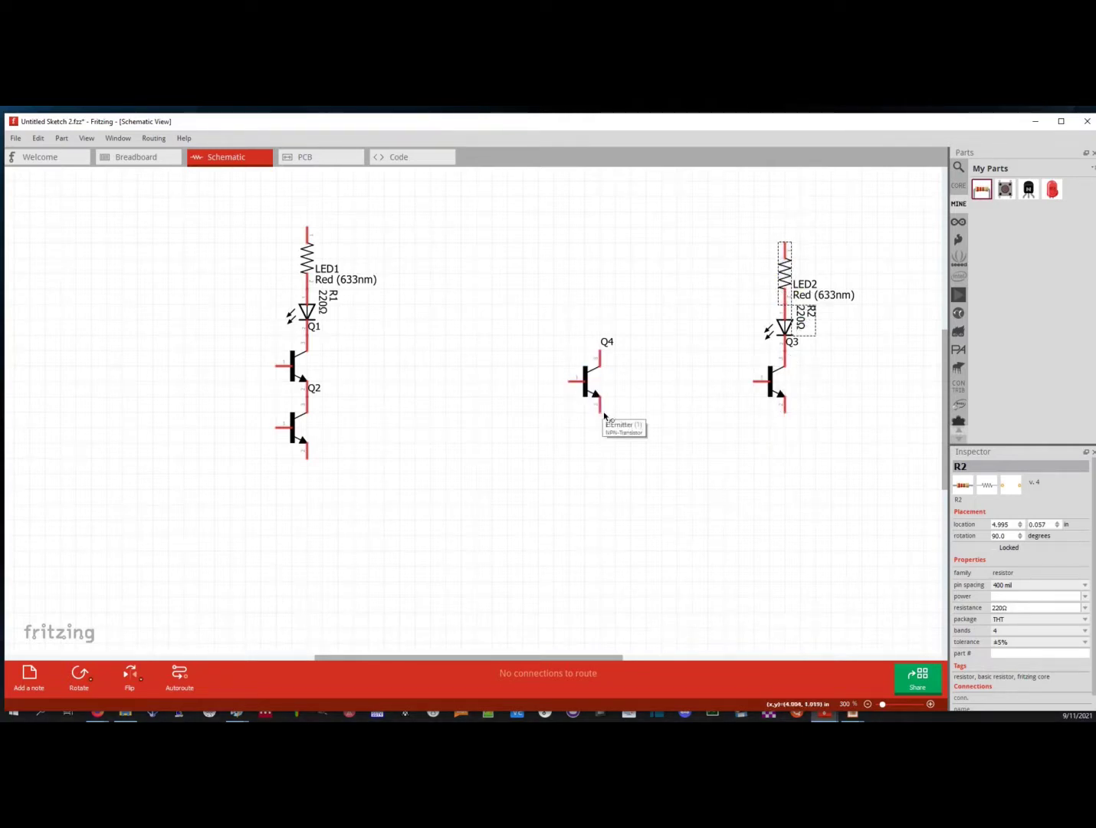
{"action": "left_click_drag", "start_coordinate": [600, 411], "coordinate": [785, 414]}
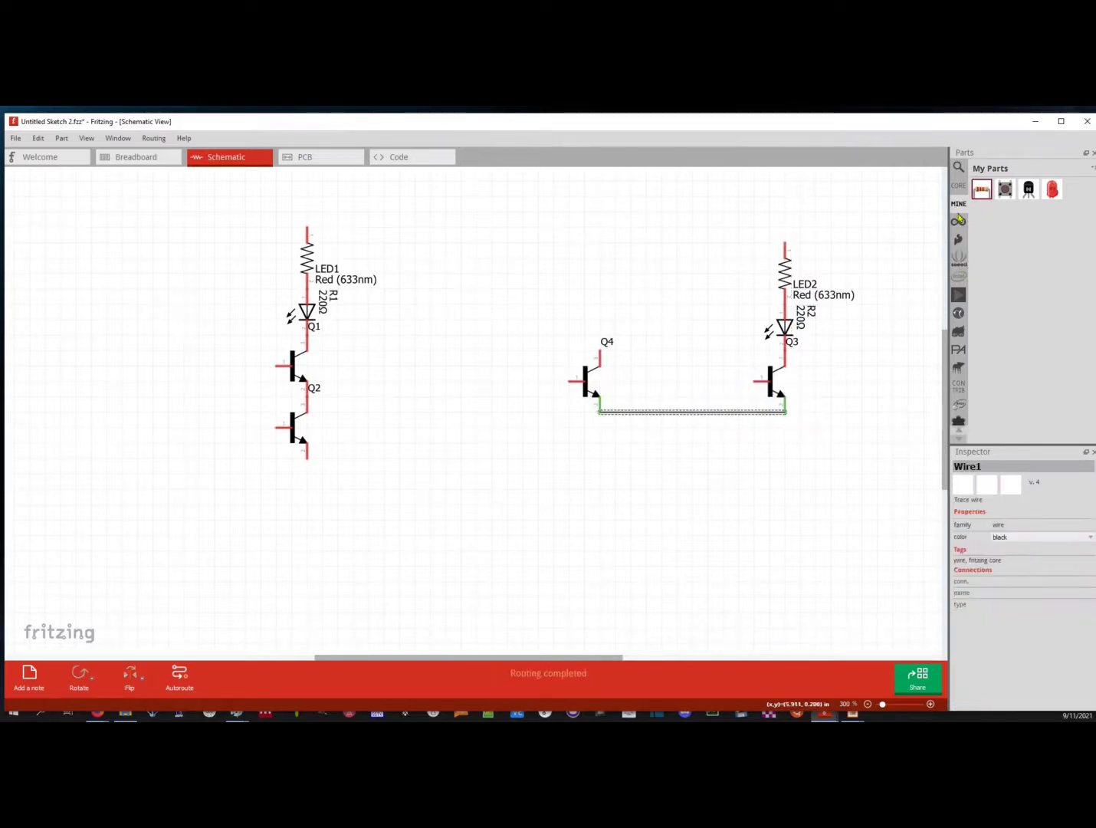
Add 3V battery VCC1 from Core Parts between the circuits and rotate it 90°
{"action": "left_click", "coordinate": [958, 186]}
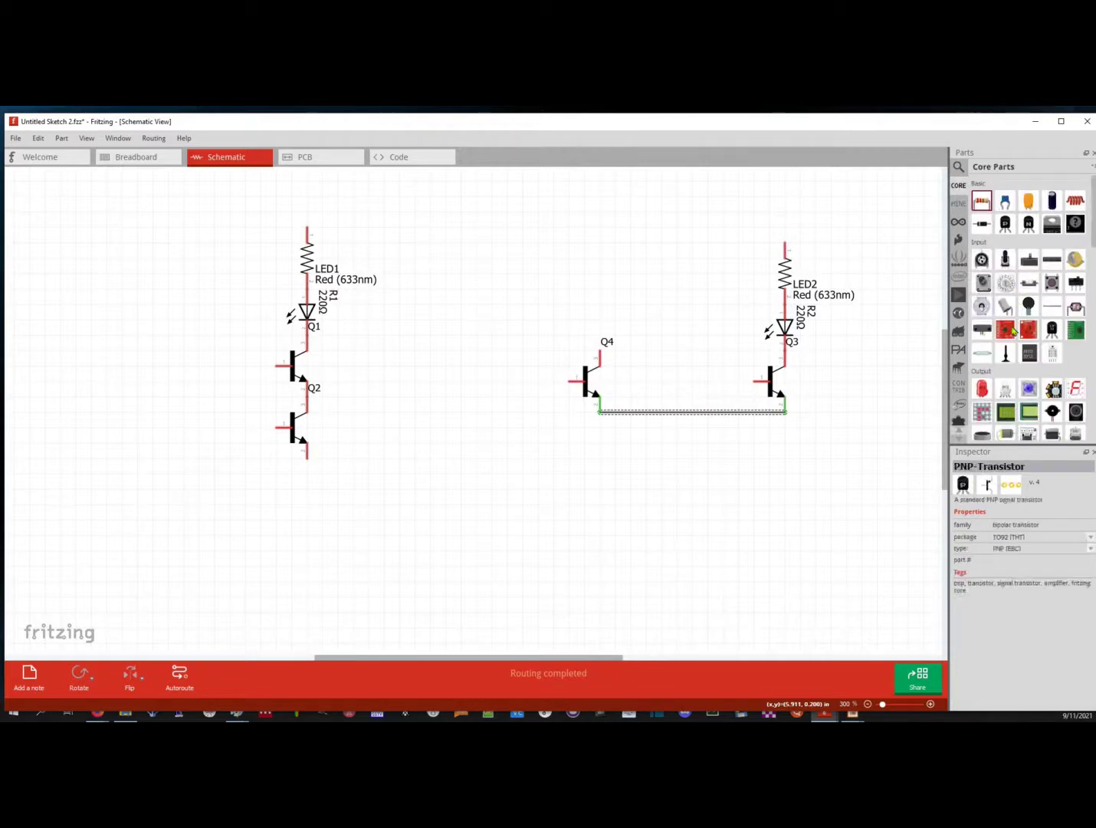
{"action": "scroll", "coordinate": [1014, 332], "scroll_direction": "down", "scroll_amount": 2}
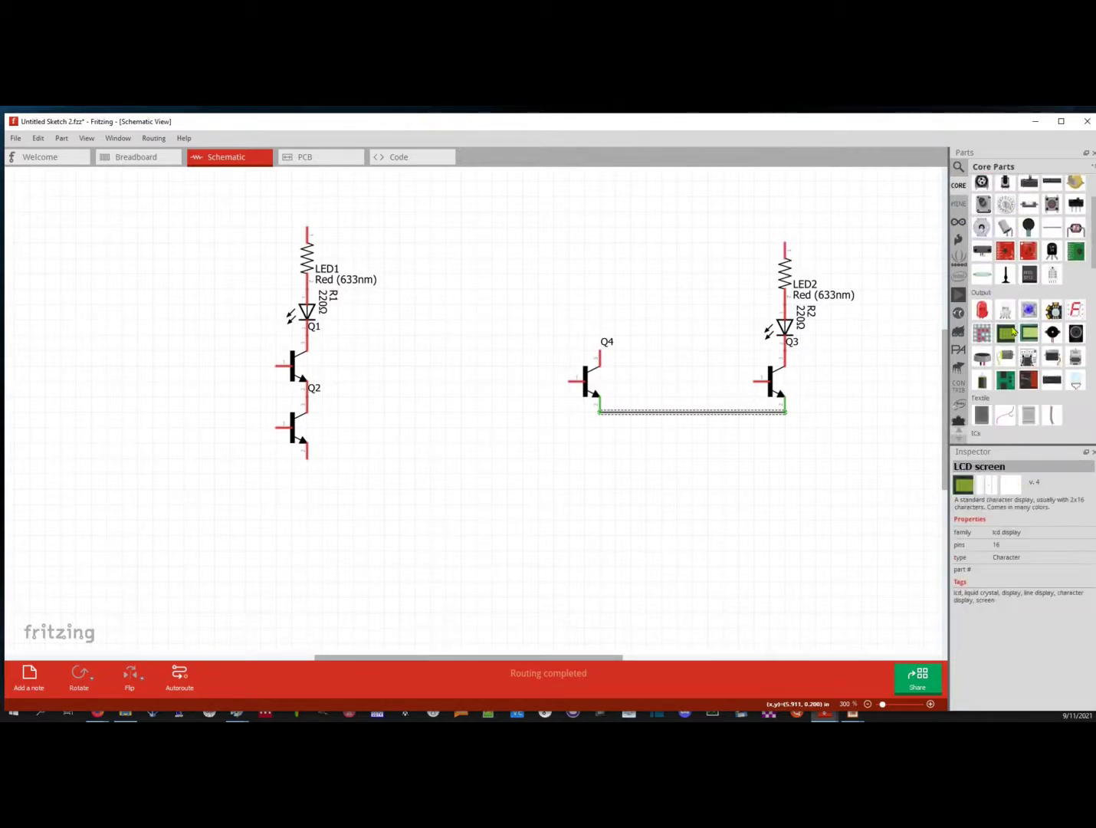
{"action": "scroll", "coordinate": [1014, 331], "scroll_direction": "down", "scroll_amount": 1}
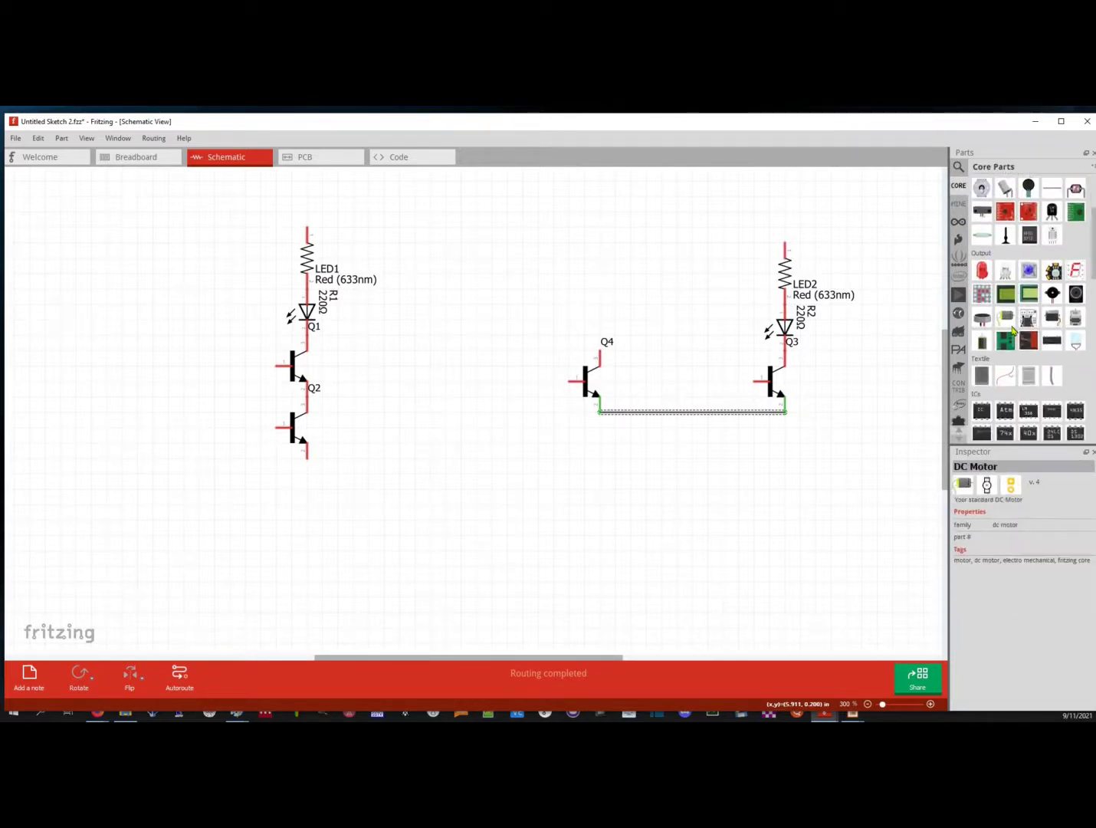
{"action": "scroll", "coordinate": [1014, 332], "scroll_direction": "down", "scroll_amount": 3}
{"action": "left_click_drag", "start_coordinate": [981, 398], "coordinate": [508, 340]}
{"action": "right_click", "coordinate": [513, 339]}
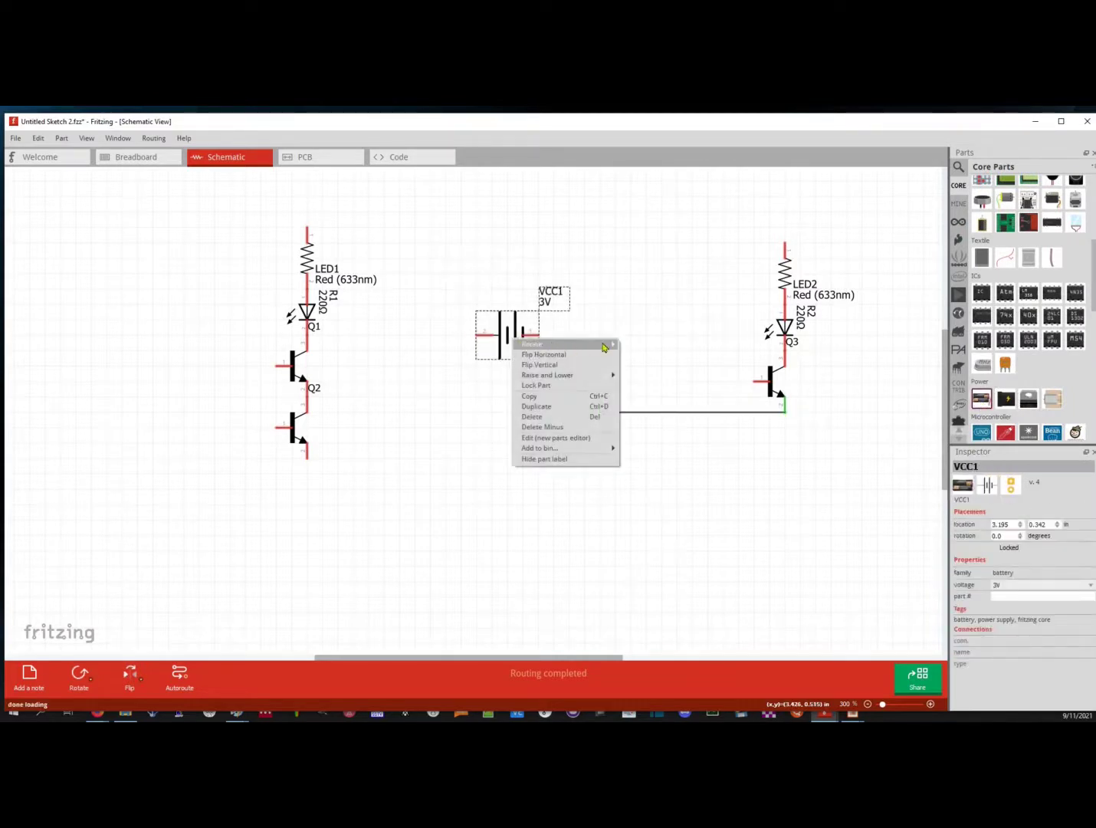
{"action": "mouse_move", "coordinate": [603, 346]}
{"action": "left_click", "coordinate": [631, 360]}
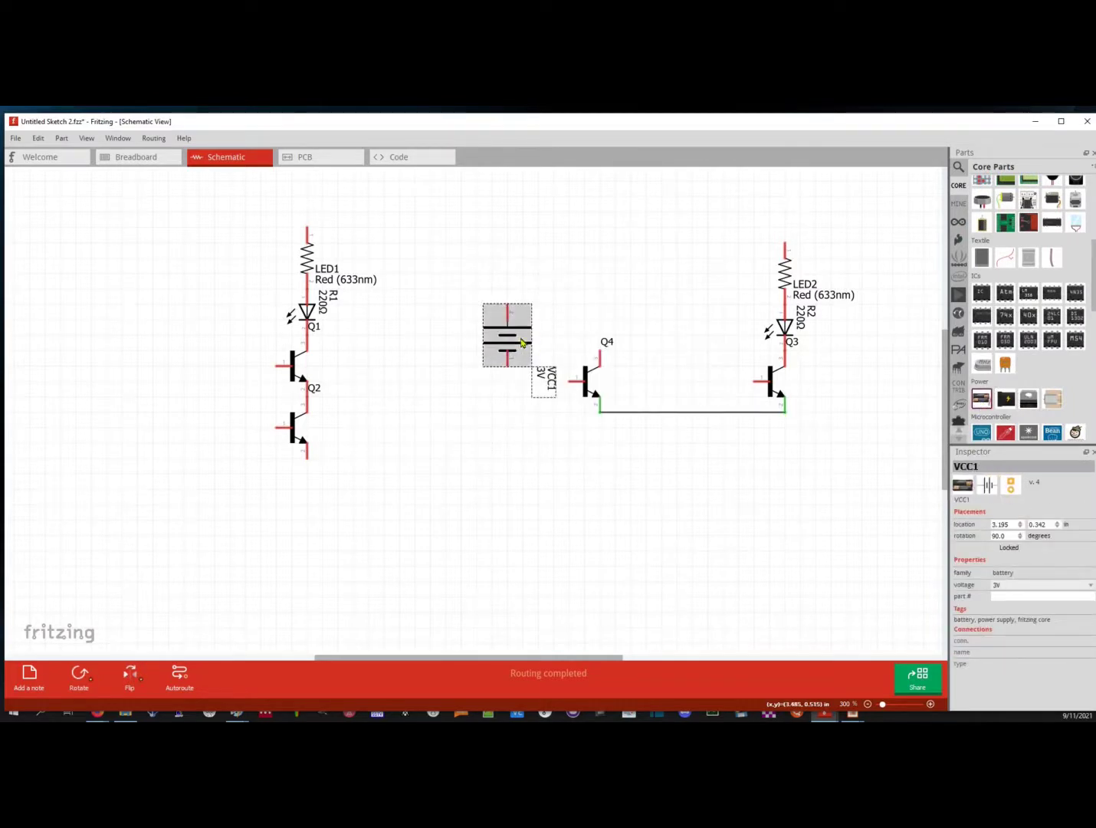
{"action": "right_click", "coordinate": [522, 342]}
{"action": "left_click", "coordinate": [433, 405]}
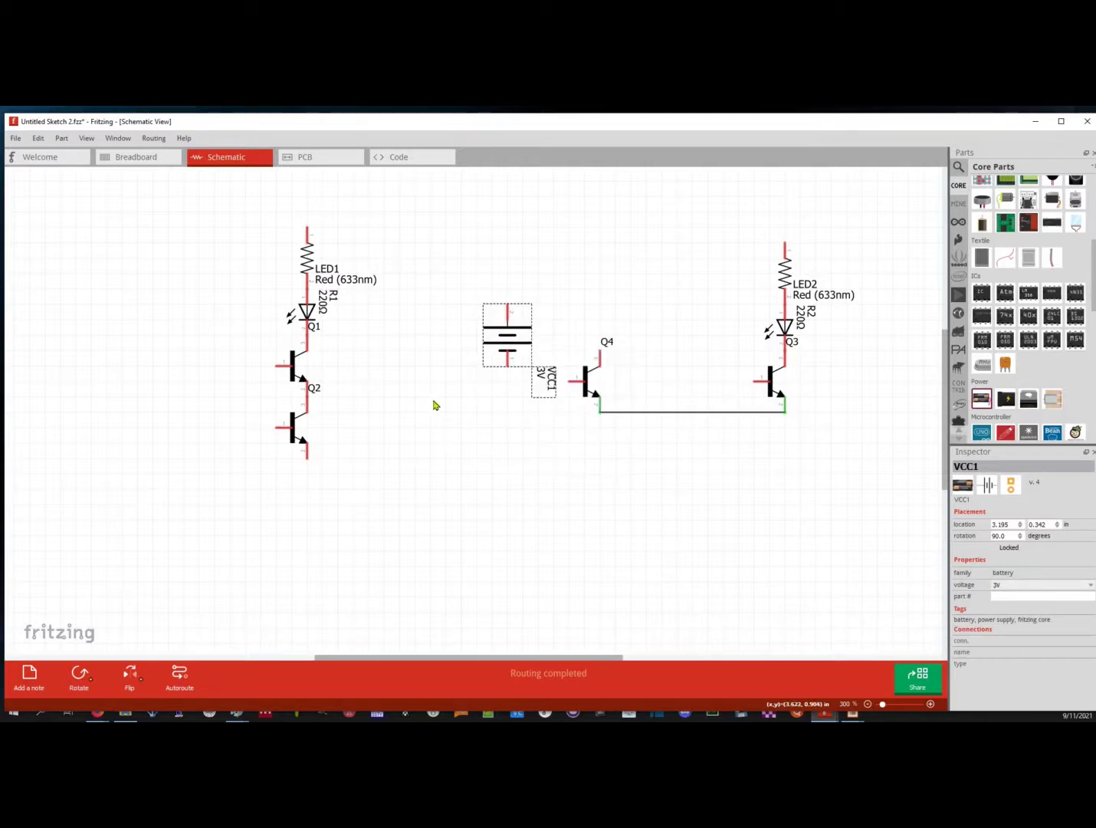
{"action": "left_click", "coordinate": [437, 414]}
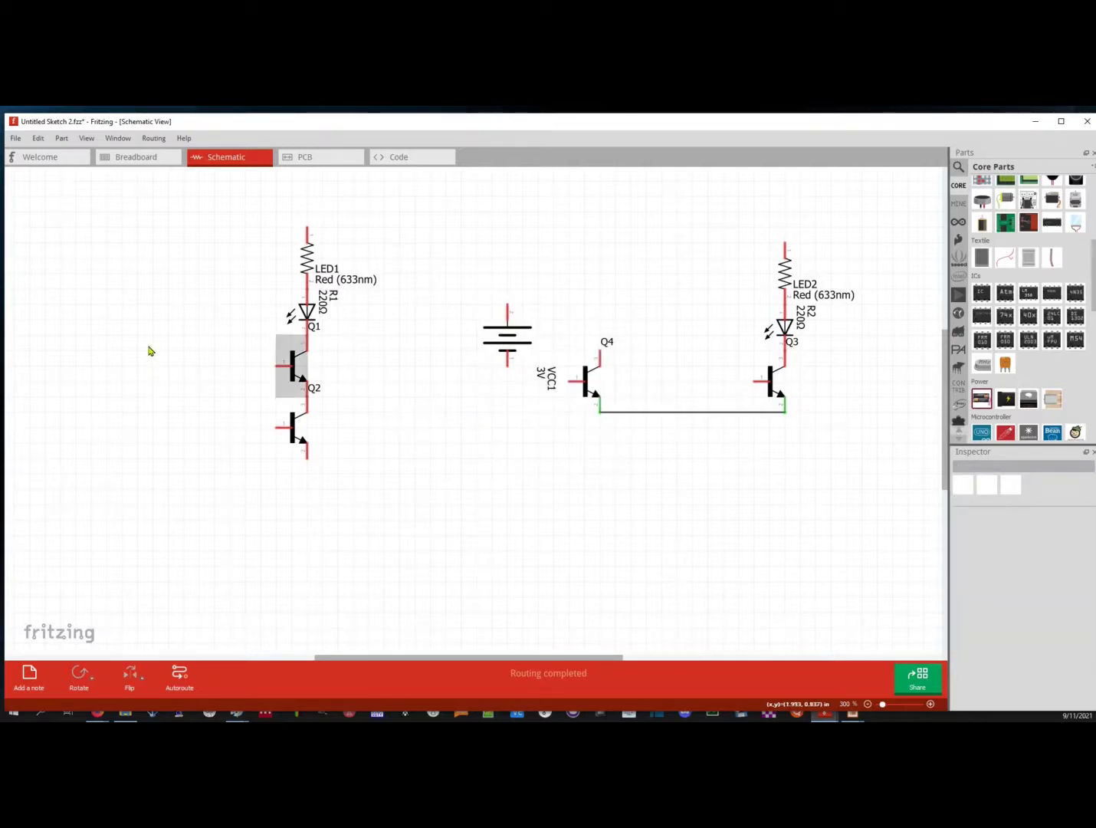
Add a second 3V battery VCC2 at the far left, rotated 90° and nudged slightly left
{"action": "left_click_drag", "start_coordinate": [983, 396], "coordinate": [109, 350]}
{"action": "right_click", "coordinate": [111, 348]}
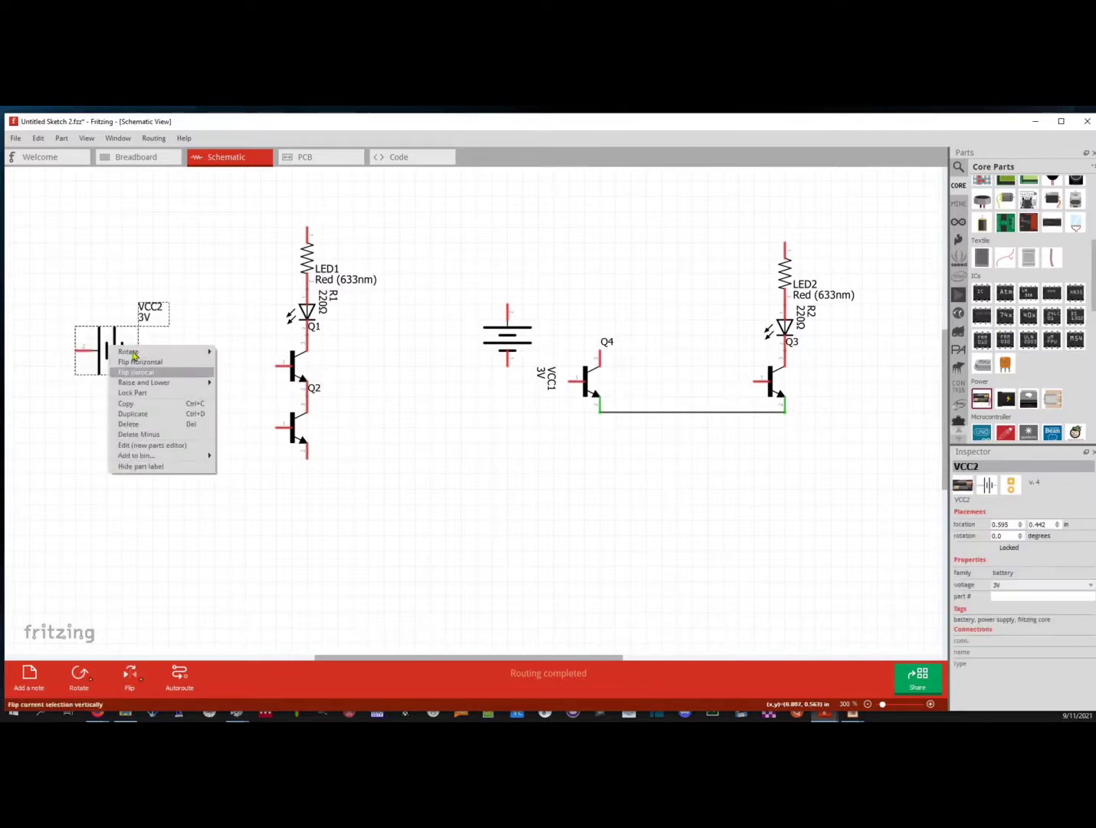
{"action": "left_click", "coordinate": [239, 364]}
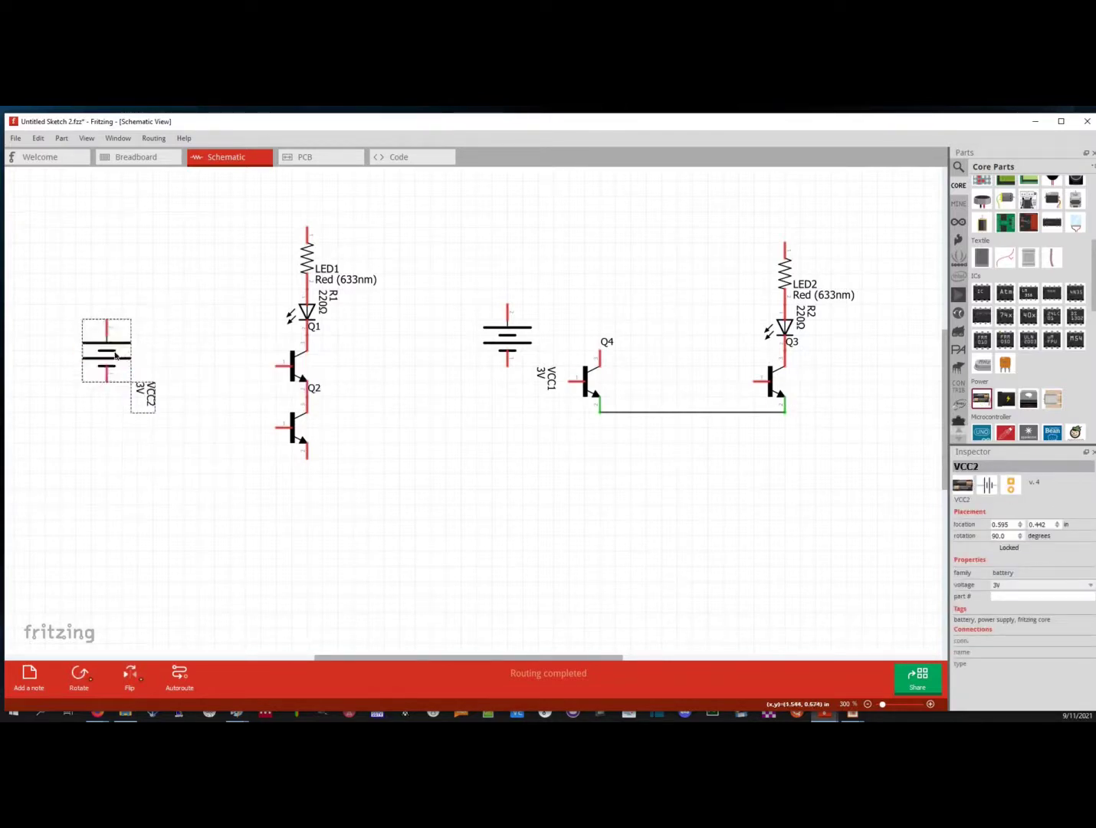
{"action": "left_click_drag", "start_coordinate": [115, 354], "coordinate": [101, 356]}
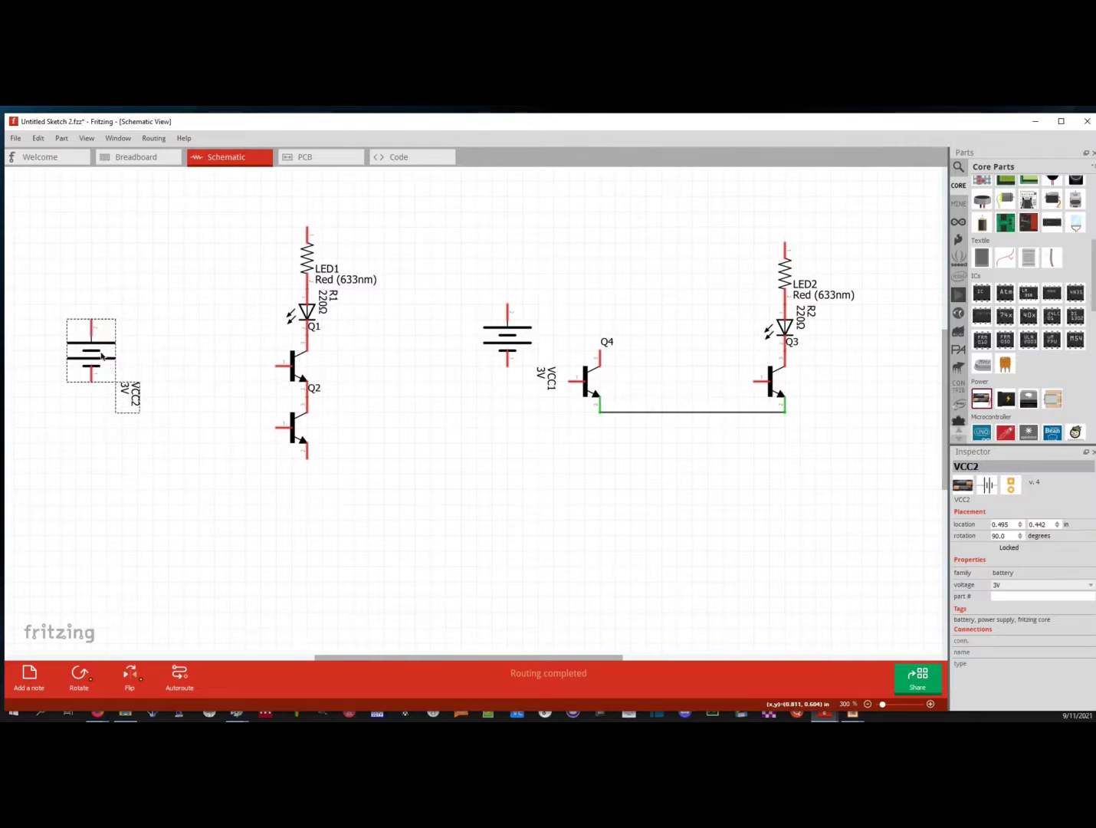
Wire VCC2's bottom terminal to Q2's emitter, routed with a right-angle bend
{"action": "mouse_move", "coordinate": [90, 381]}
{"action": "left_mouse_down"}
{"action": "mouse_move", "coordinate": [156, 428]}
{"action": "mouse_move", "coordinate": [307, 464]}
{"action": "left_mouse_up"}
{"action": "mouse_move", "coordinate": [191, 428]}
{"action": "left_mouse_down"}
{"action": "mouse_move", "coordinate": [187, 419]}
{"action": "mouse_move", "coordinate": [91, 458]}
{"action": "left_mouse_up"}
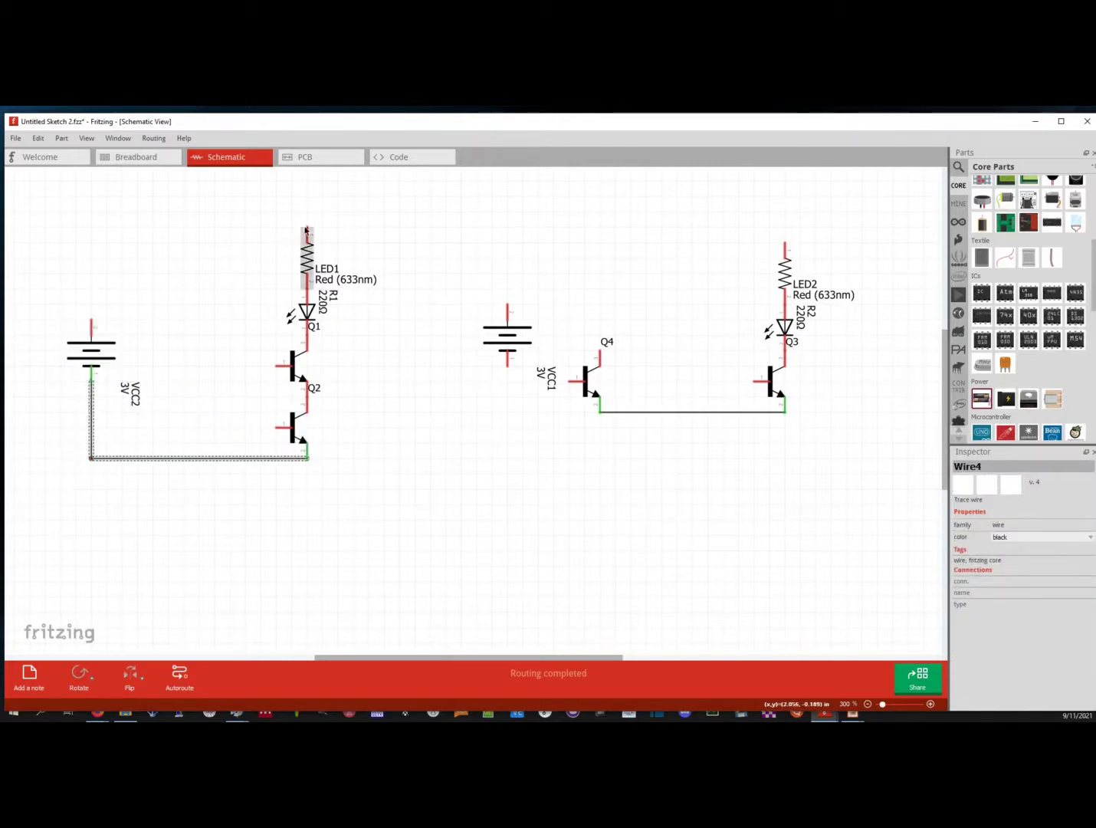
{"action": "left_click_drag", "start_coordinate": [304, 230], "coordinate": [92, 234]}
{"action": "key", "text": "ctrl+z"}
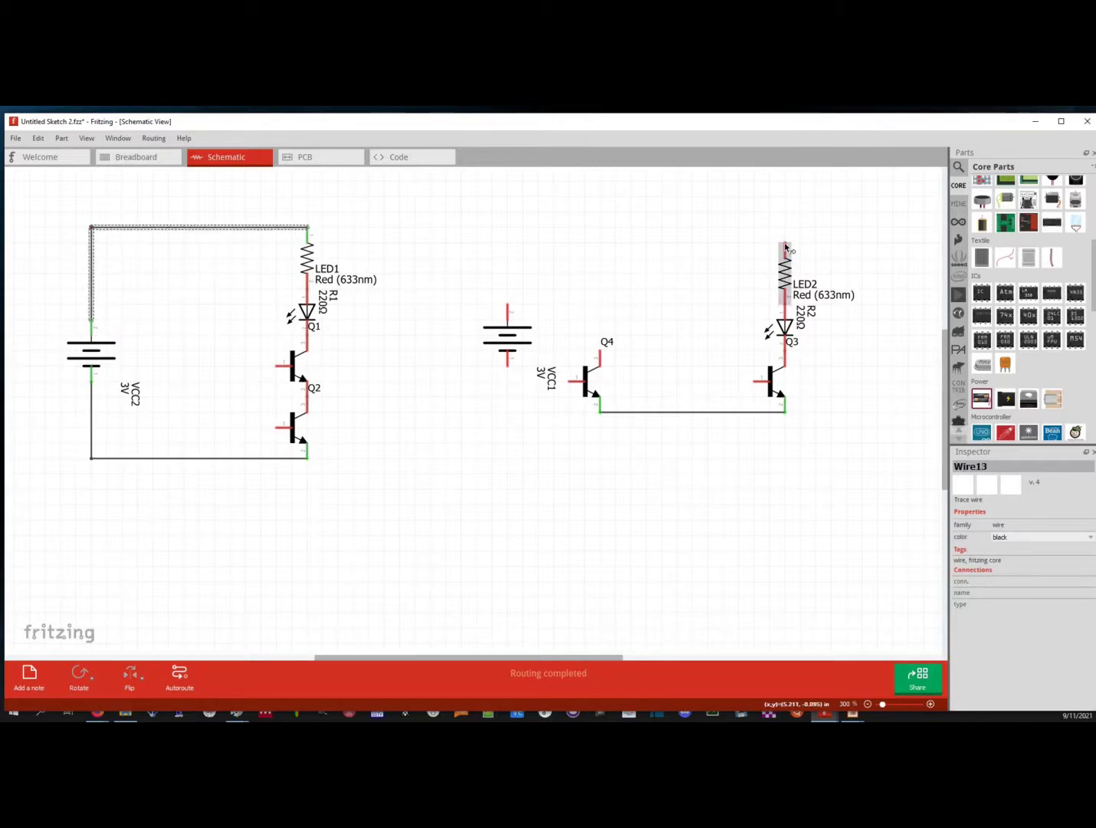
Connect VCC1's top to R2 and its bottom to the Q4 emitter line, bent square
{"action": "left_click_drag", "start_coordinate": [785, 245], "coordinate": [508, 247]}
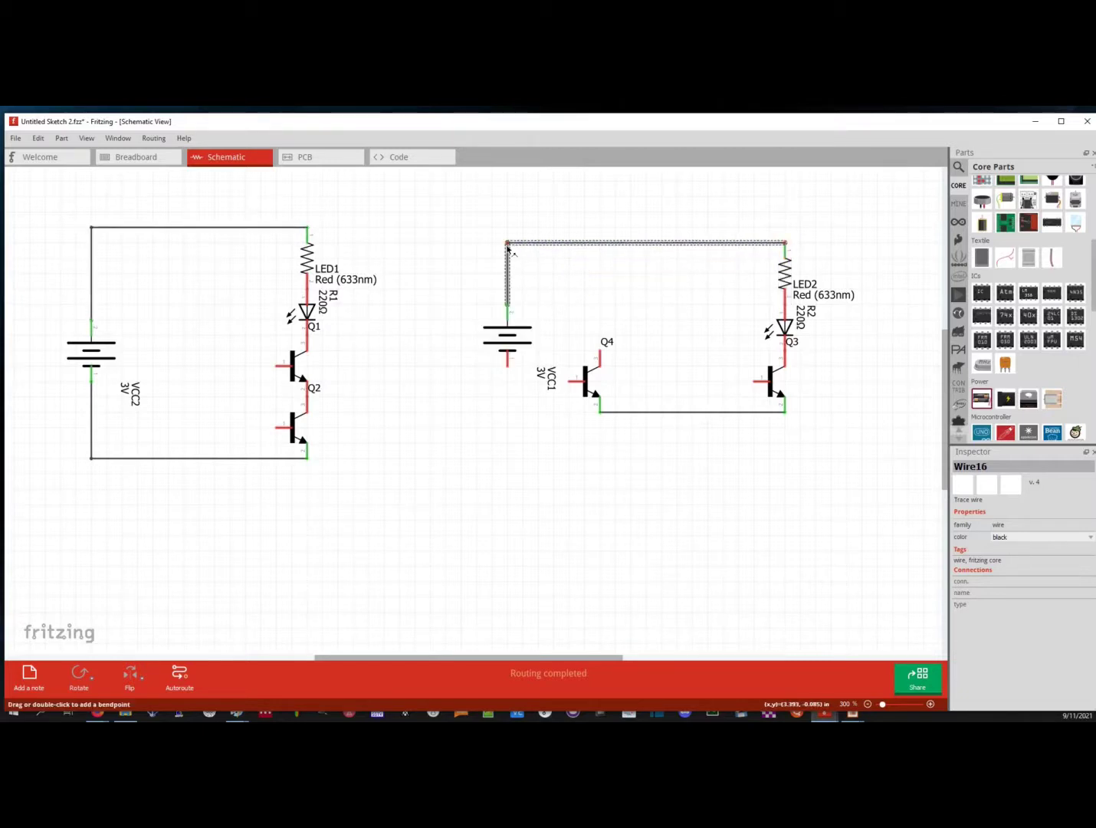
{"action": "left_click", "coordinate": [511, 374]}
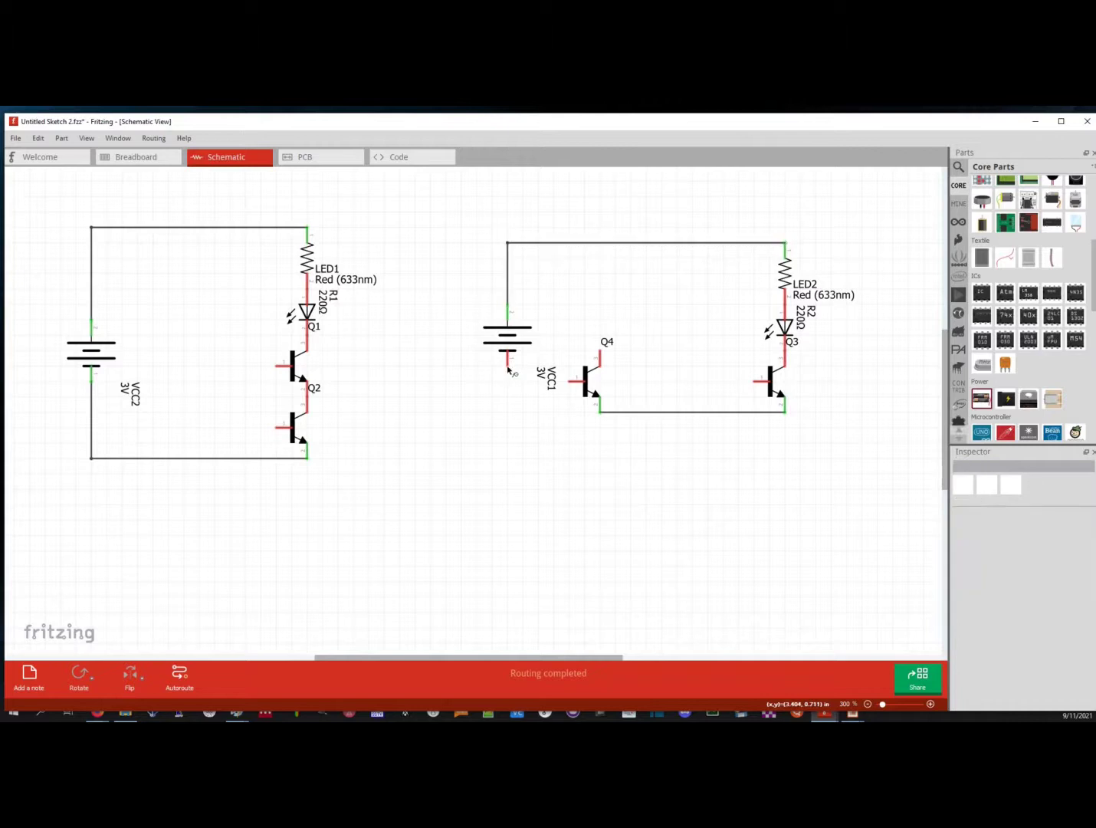
{"action": "mouse_move", "coordinate": [591, 414]}
{"action": "left_mouse_down"}
{"action": "mouse_move", "coordinate": [514, 373]}
{"action": "mouse_move", "coordinate": [600, 413]}
{"action": "left_mouse_up"}
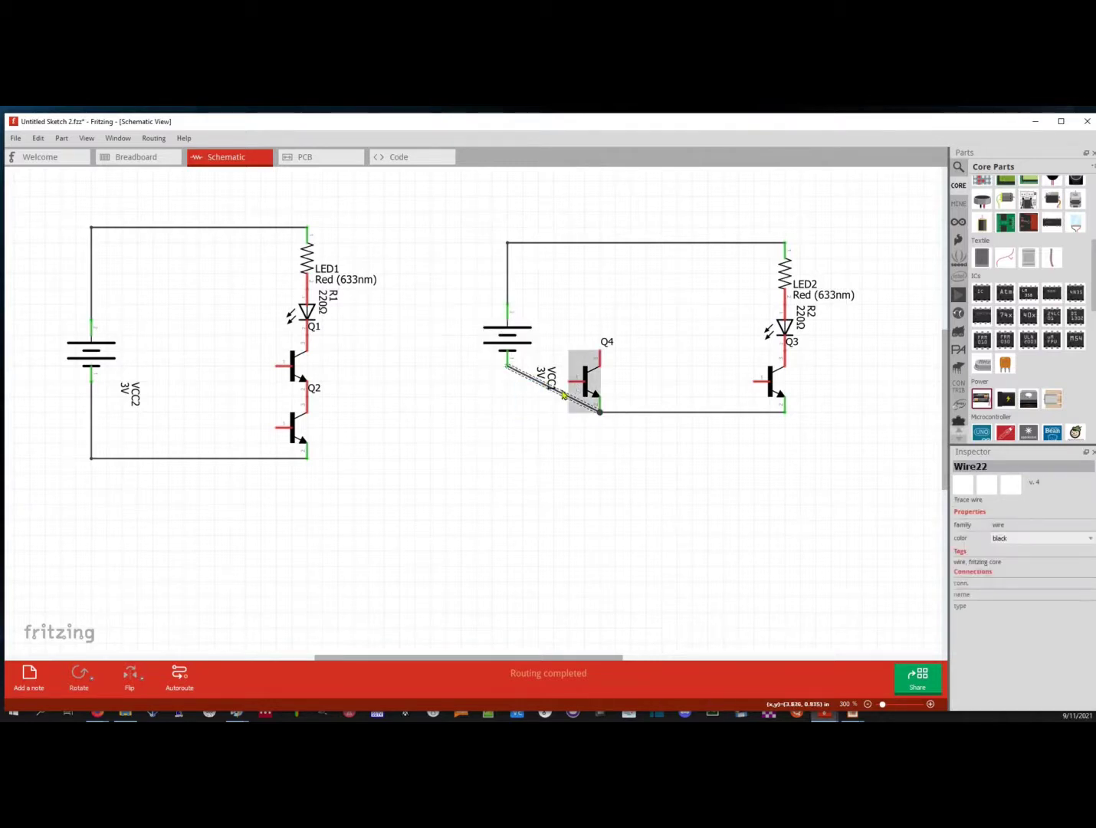
{"action": "left_click", "coordinate": [526, 411]}
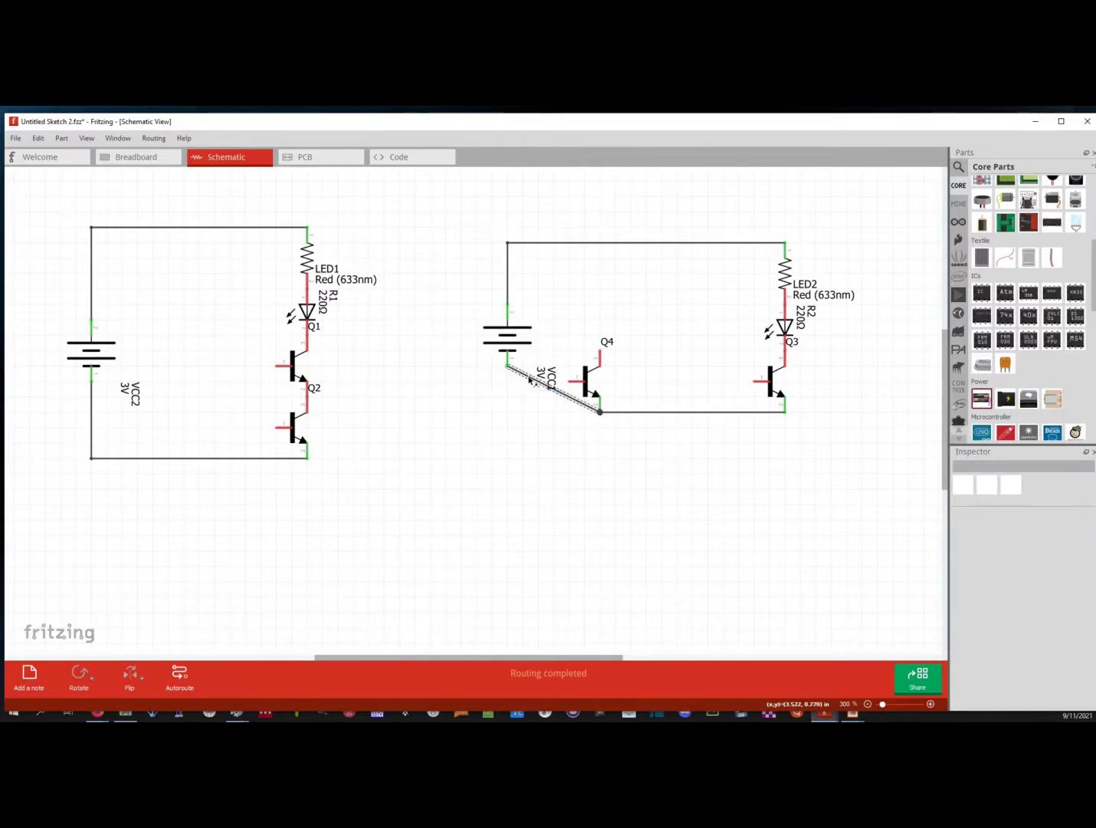
{"action": "left_click_drag", "start_coordinate": [533, 382], "coordinate": [515, 411]}
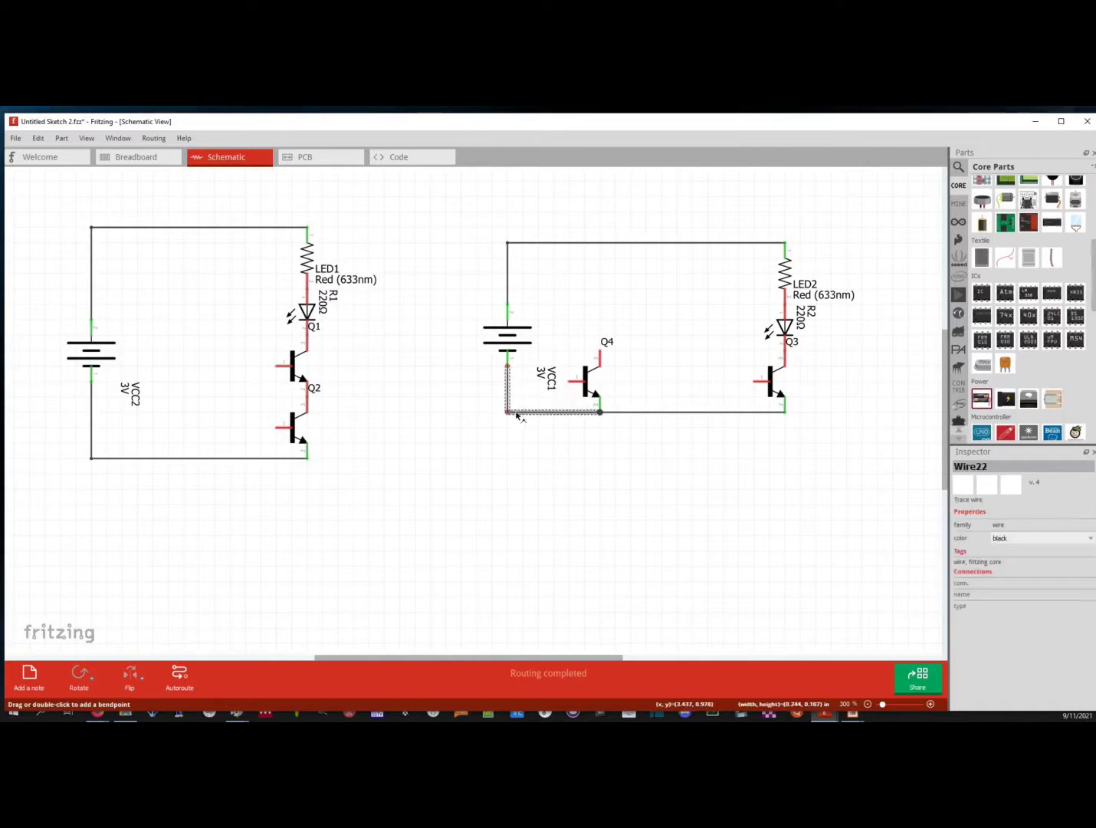
Place 220Ω base resistors R3 and R4 beside Q3 and Q4, shifting Q4 to fit
{"action": "left_click", "coordinate": [959, 203]}
{"action": "left_click_drag", "start_coordinate": [981, 188], "coordinate": [725, 397]}
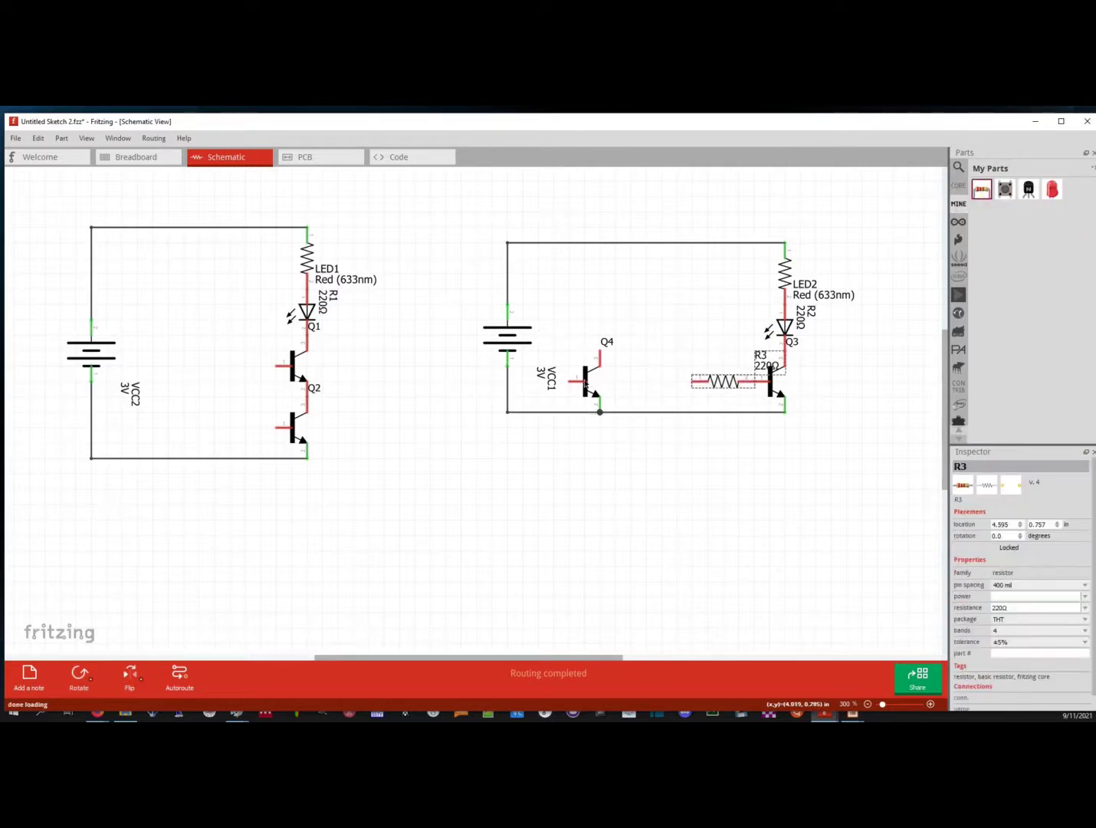
{"action": "left_click_drag", "start_coordinate": [587, 384], "coordinate": [619, 390]}
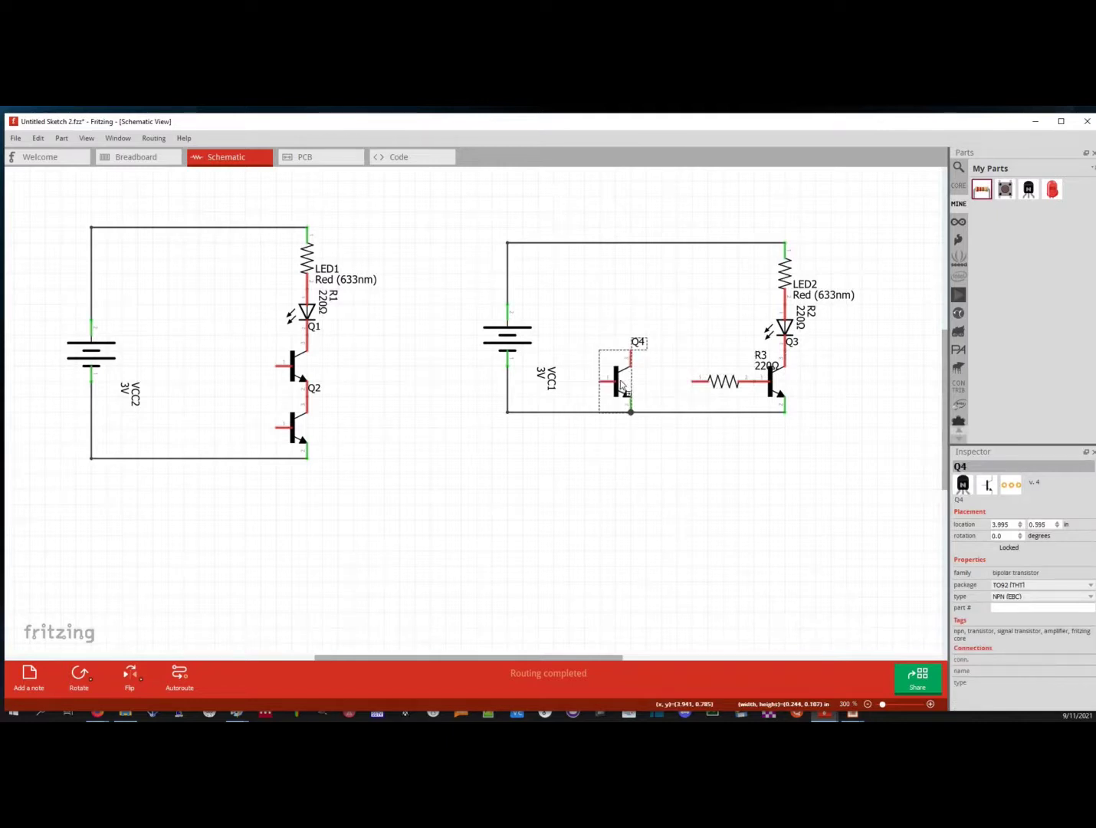
{"action": "left_click_drag", "start_coordinate": [981, 188], "coordinate": [627, 377]}
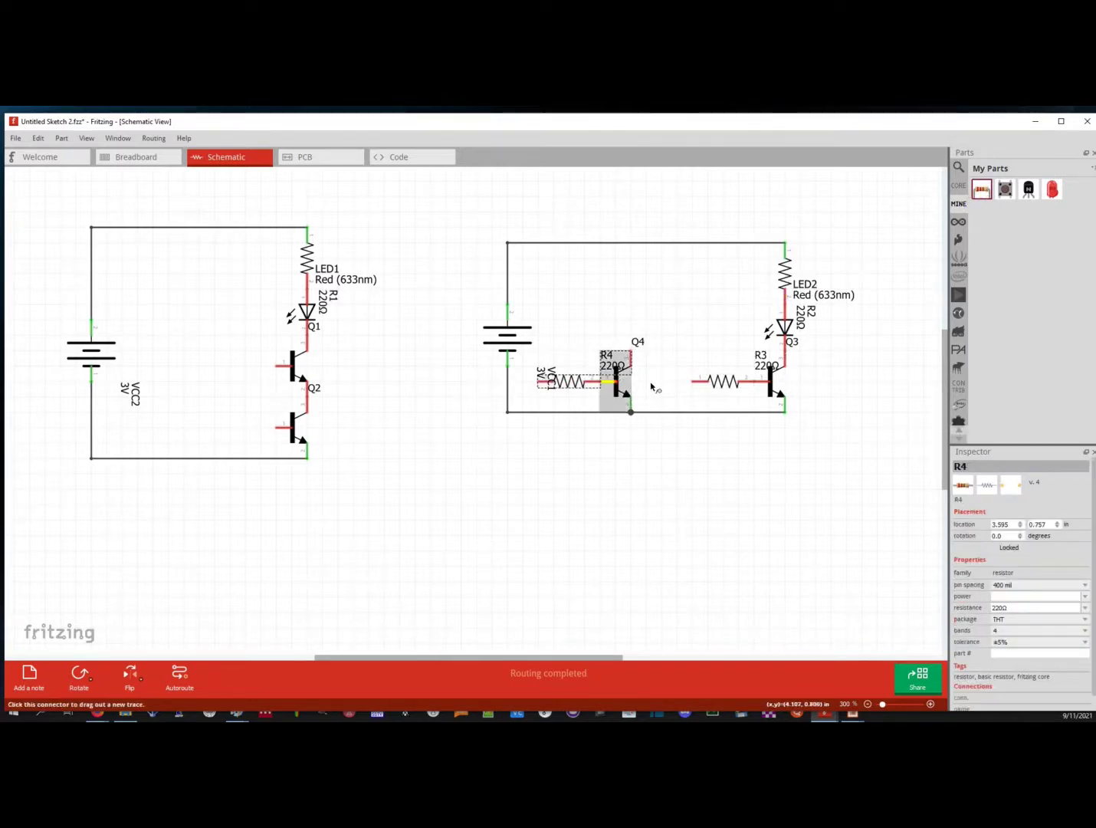
{"action": "mouse_move", "coordinate": [627, 387]}
{"action": "left_mouse_down"}
{"action": "mouse_move", "coordinate": [665, 376]}
{"action": "mouse_move", "coordinate": [605, 387]}
{"action": "left_mouse_up"}
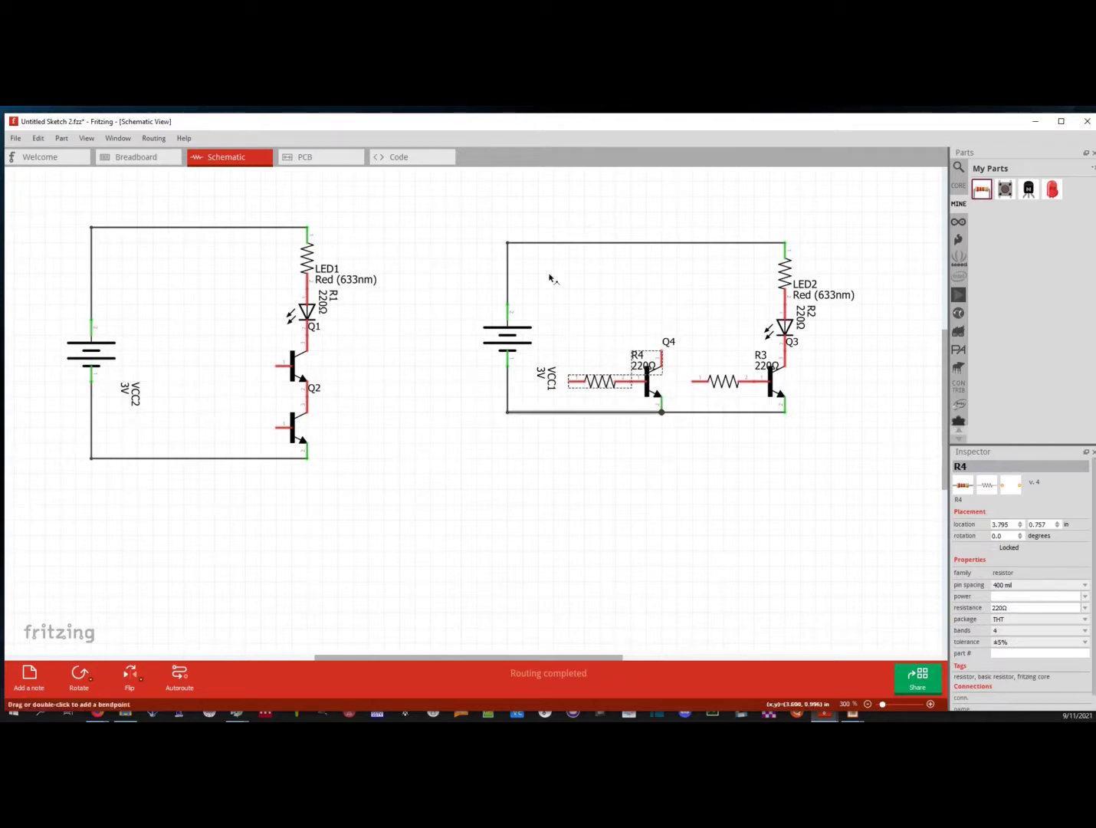
Place 220Ω base resistors R5 and R6 at the two left transistors' bases
{"action": "mouse_move", "coordinate": [982, 196]}
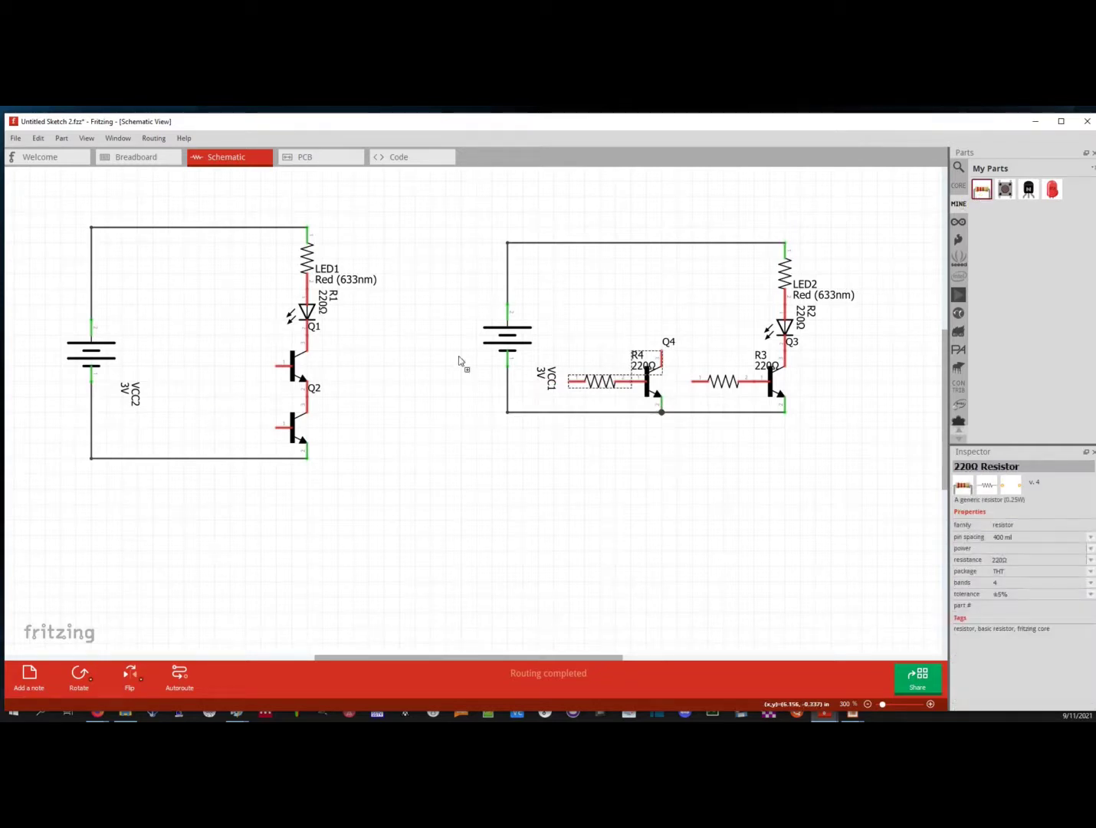
{"action": "left_click_drag", "start_coordinate": [460, 361], "coordinate": [246, 370]}
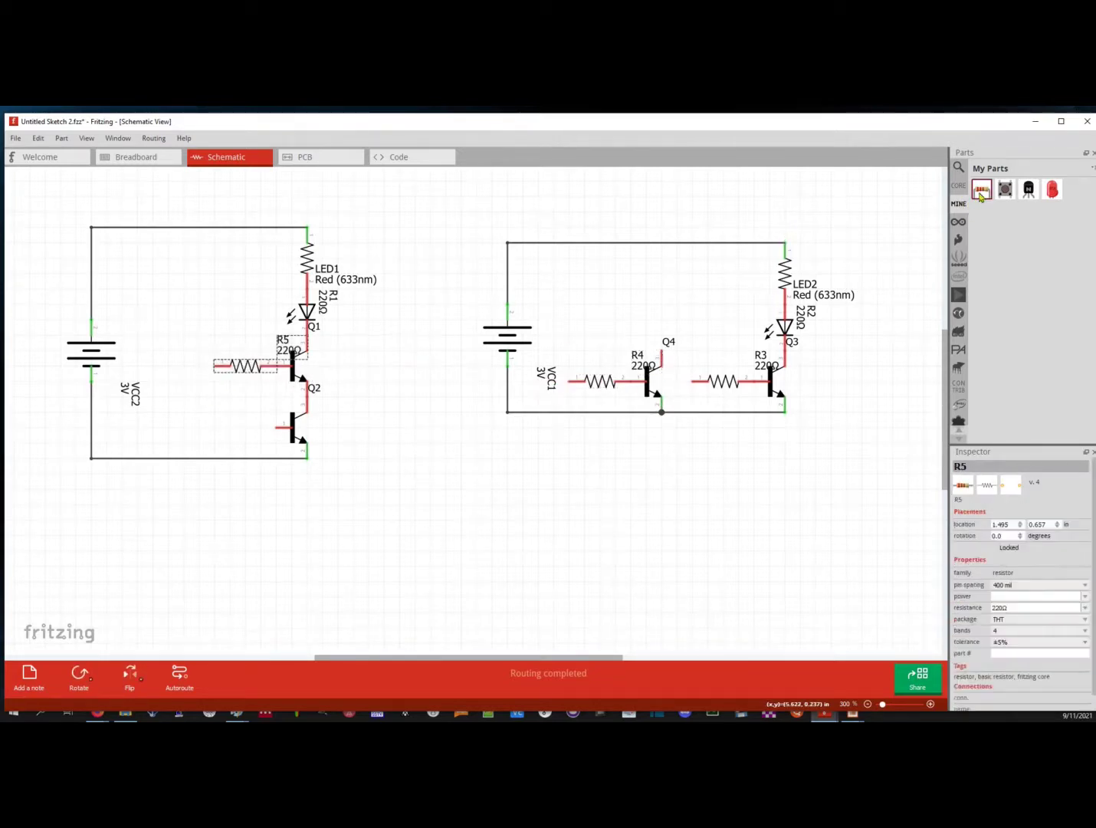
{"action": "left_click_drag", "start_coordinate": [981, 191], "coordinate": [246, 431]}
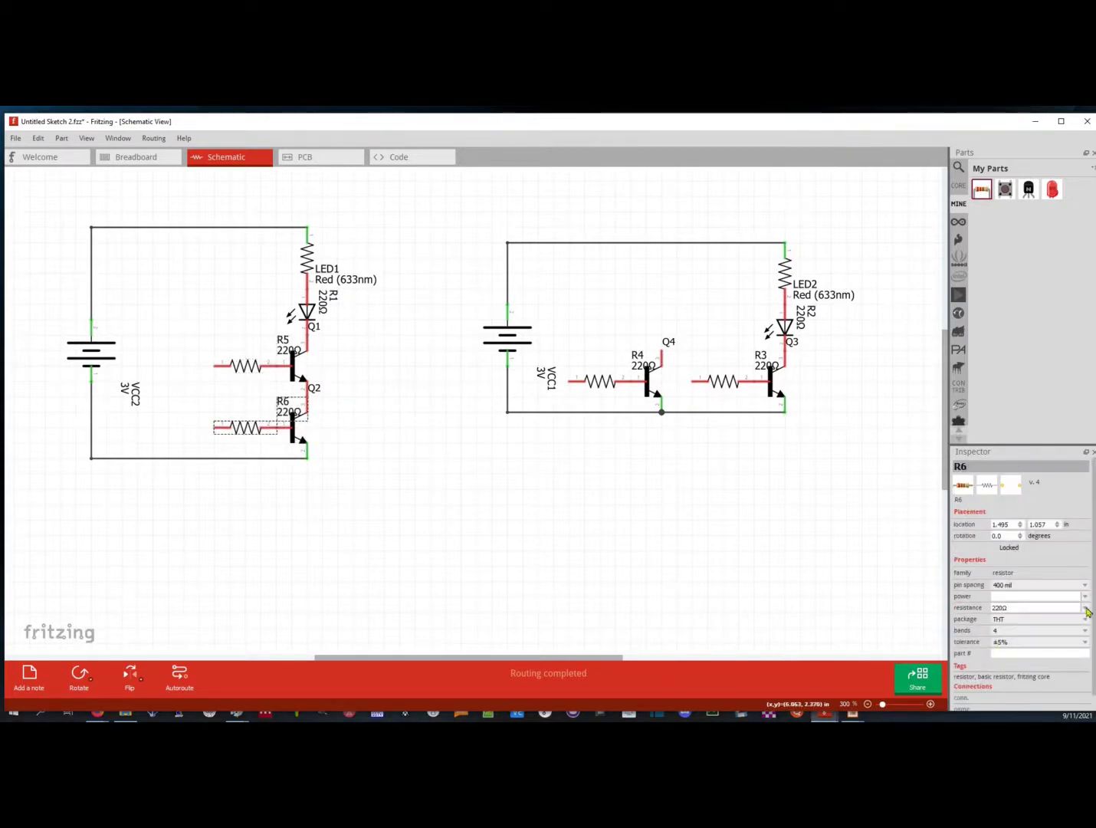
Set base resistors R6, R5, R4 and R3 to 1kΩ in the Inspector
{"action": "left_click", "coordinate": [1085, 608]}
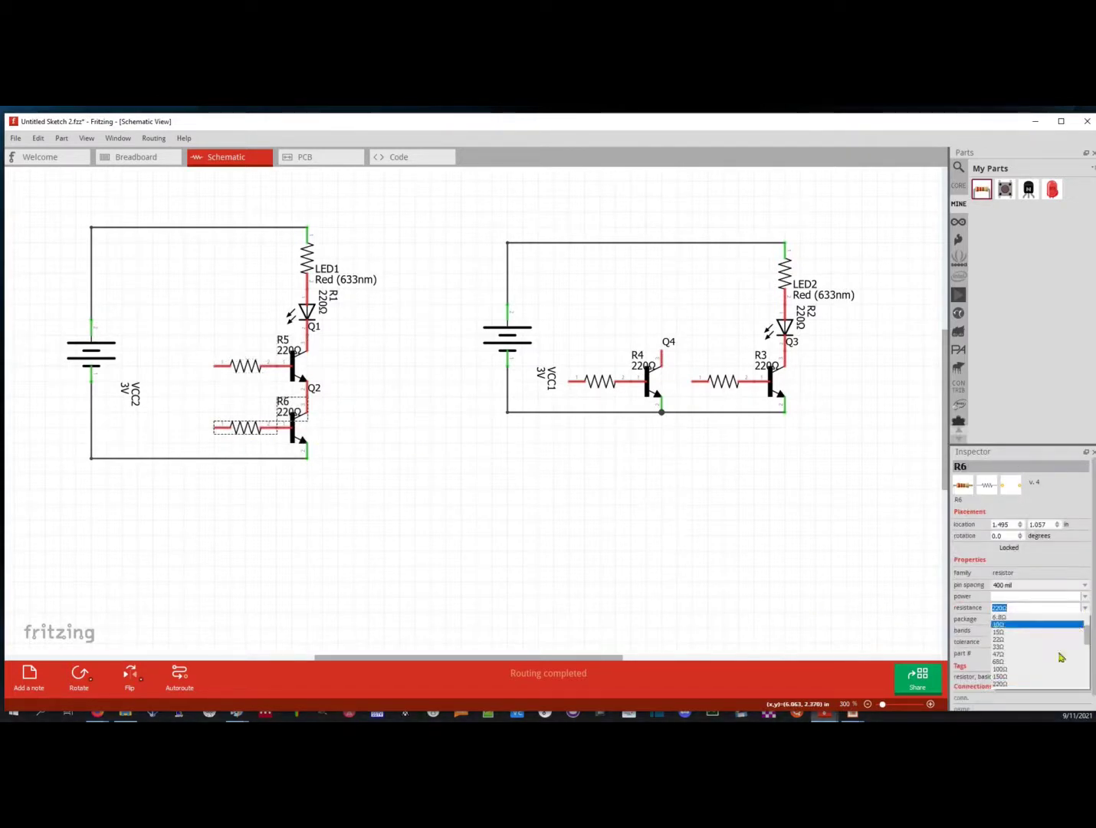
{"action": "left_click", "coordinate": [1036, 668]}
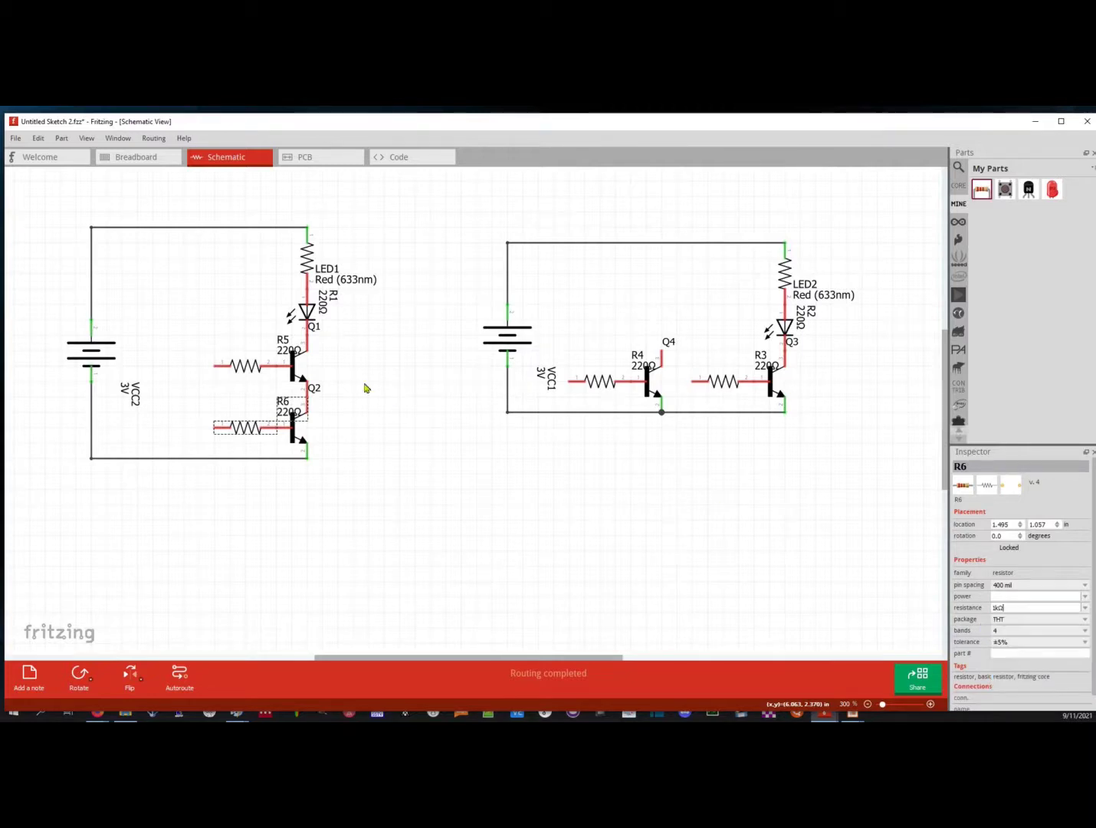
{"action": "left_click", "coordinate": [288, 373]}
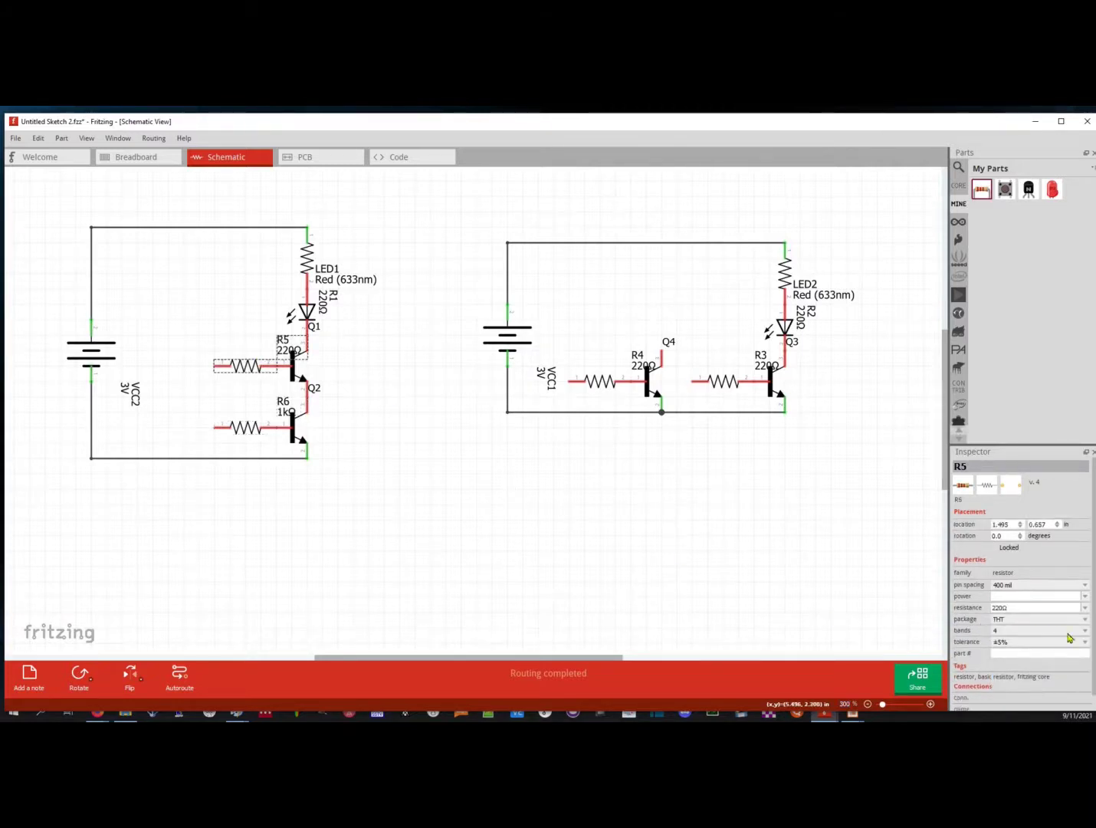
{"action": "left_click", "coordinate": [1085, 608]}
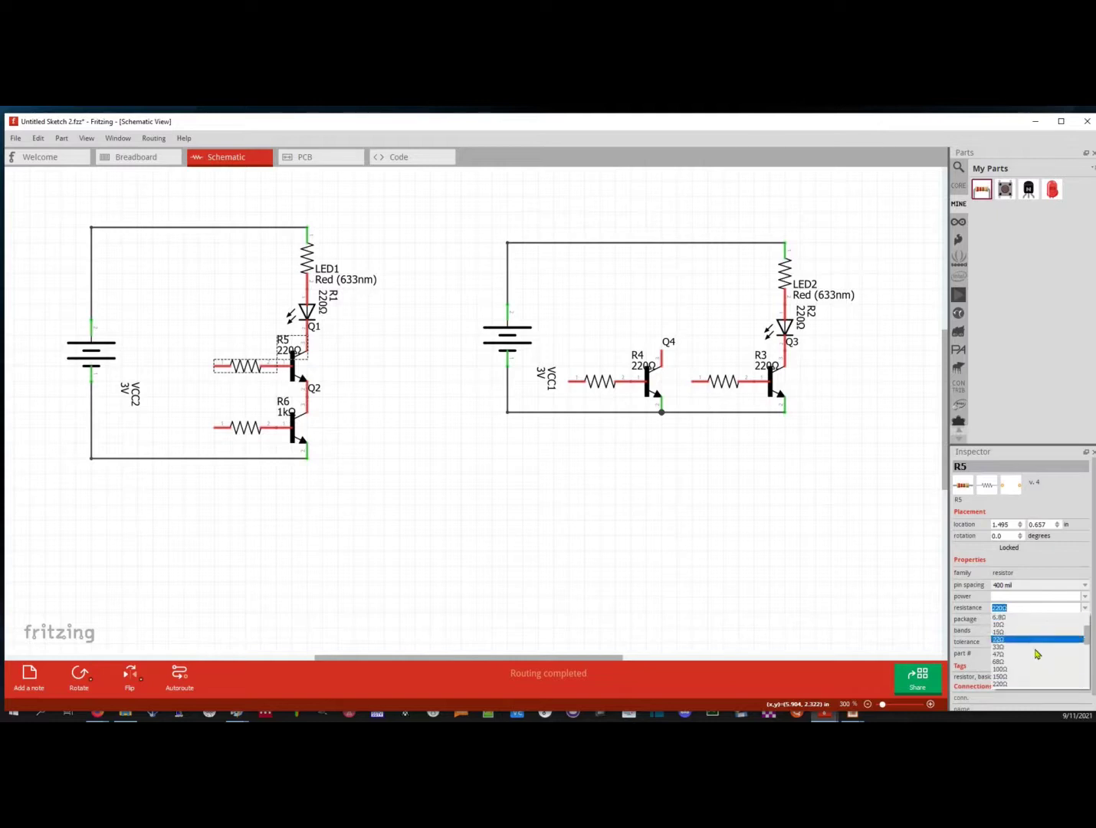
{"action": "left_click", "coordinate": [1024, 669]}
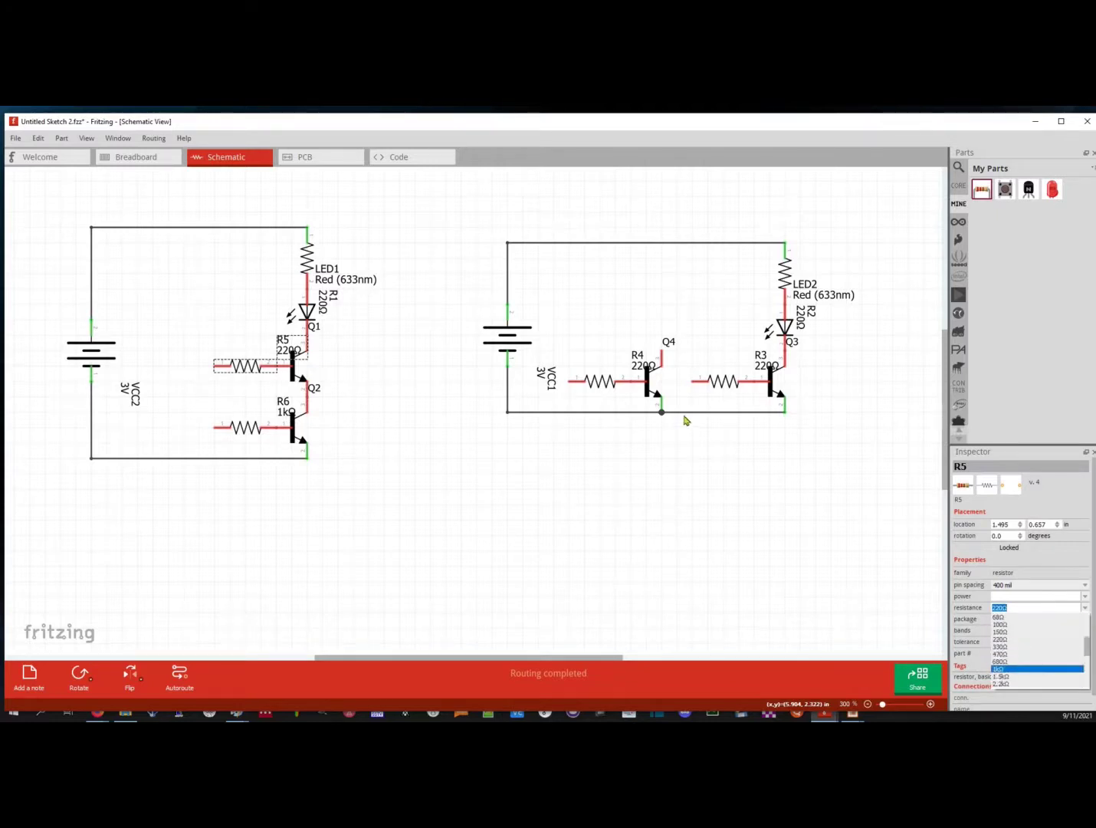
{"action": "left_click", "coordinate": [597, 383]}
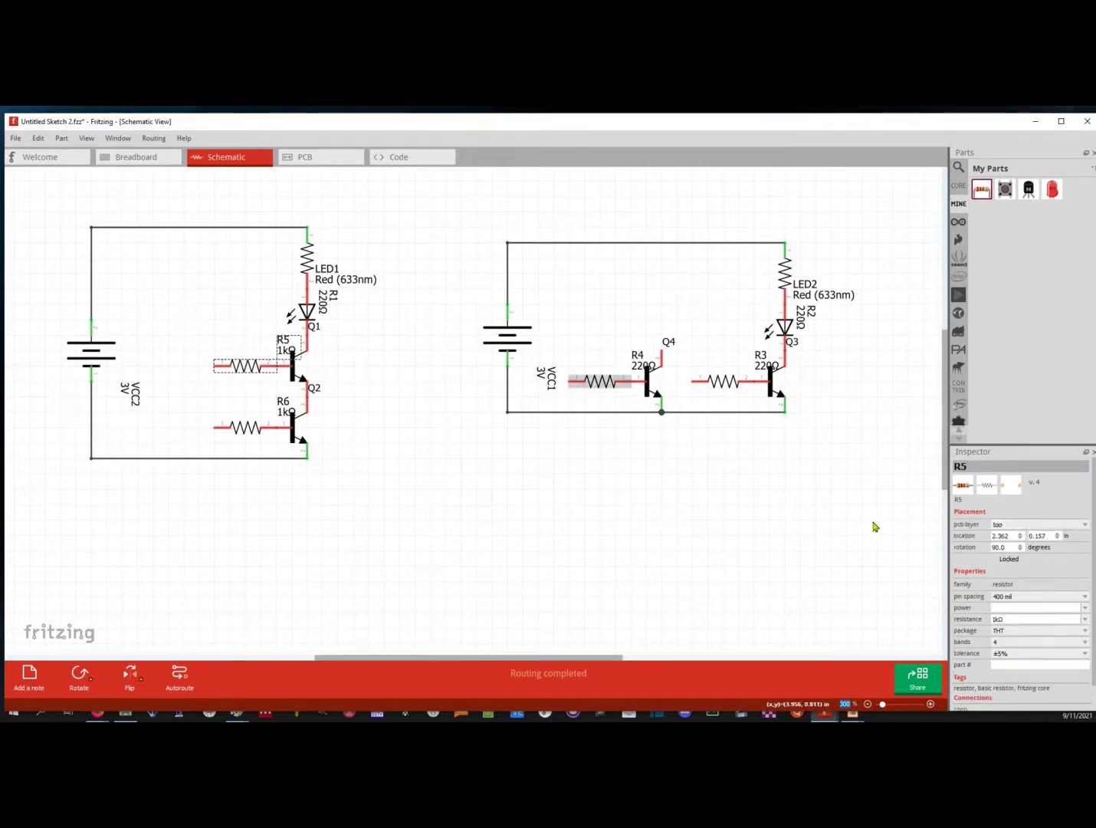
{"action": "left_click", "coordinate": [1041, 607]}
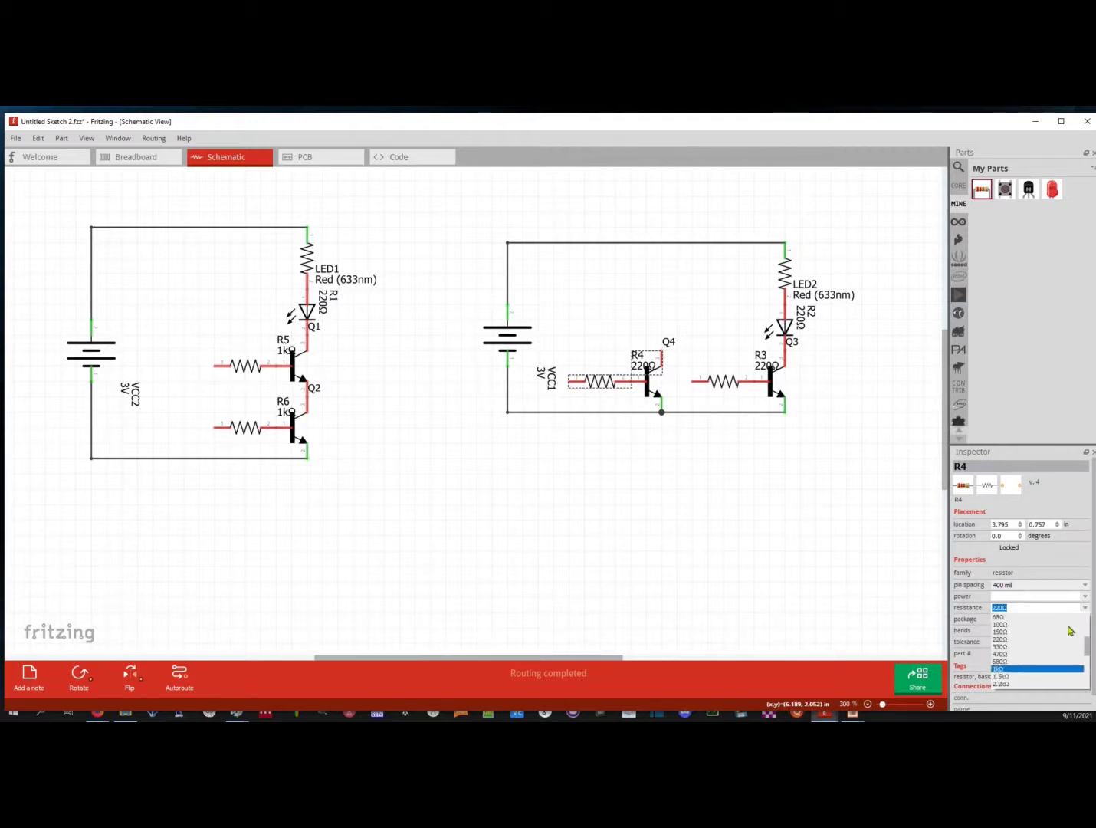
{"action": "key", "text": "Return"}
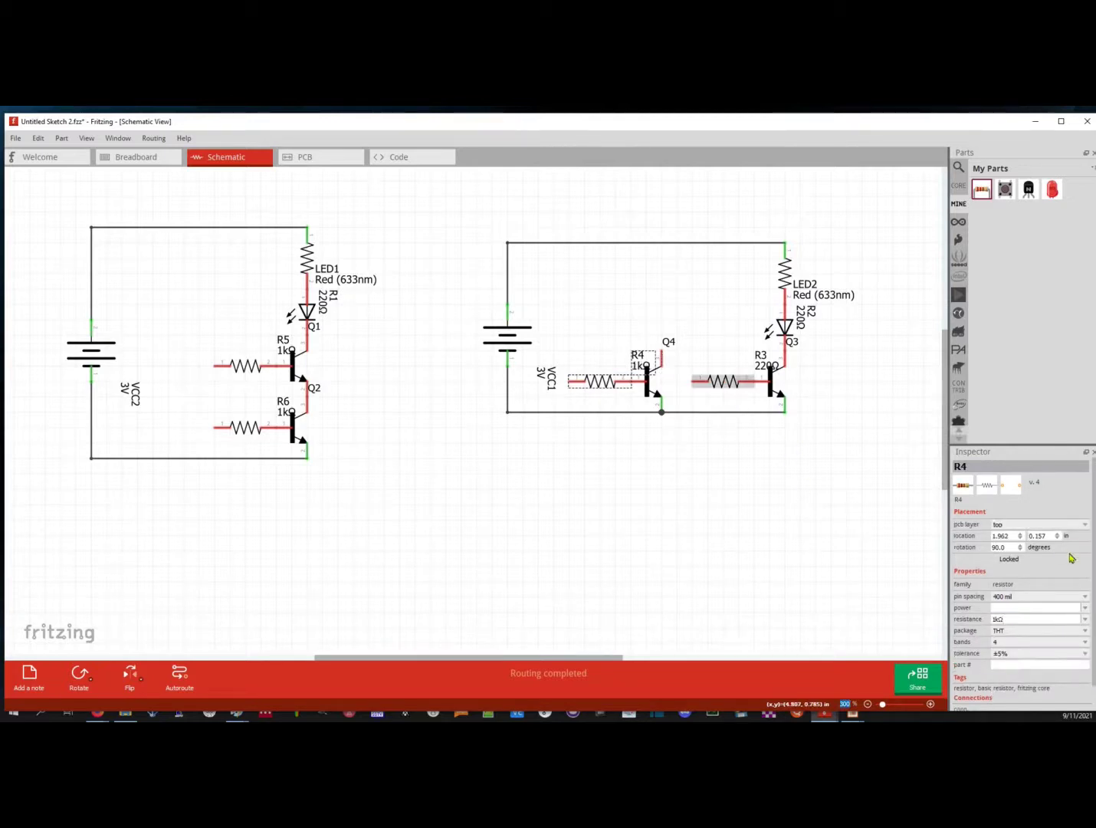
{"action": "left_click", "coordinate": [1085, 607]}
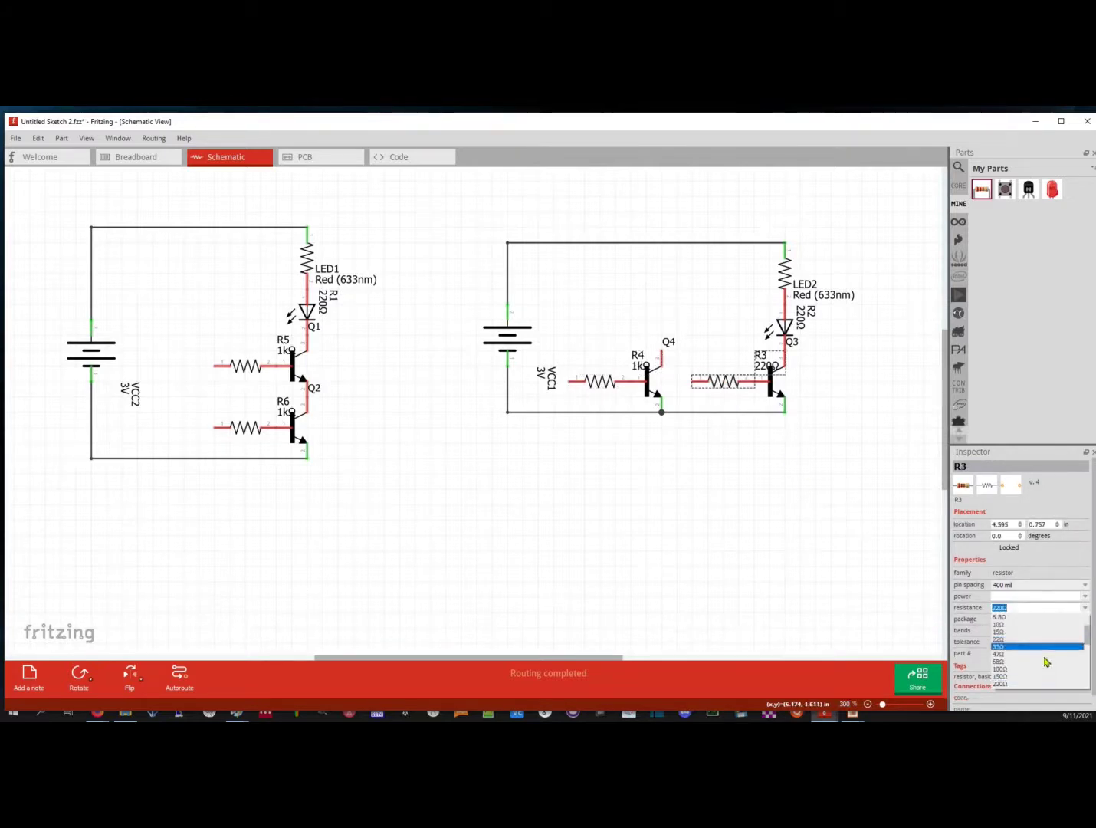
{"action": "left_click", "coordinate": [1034, 670]}
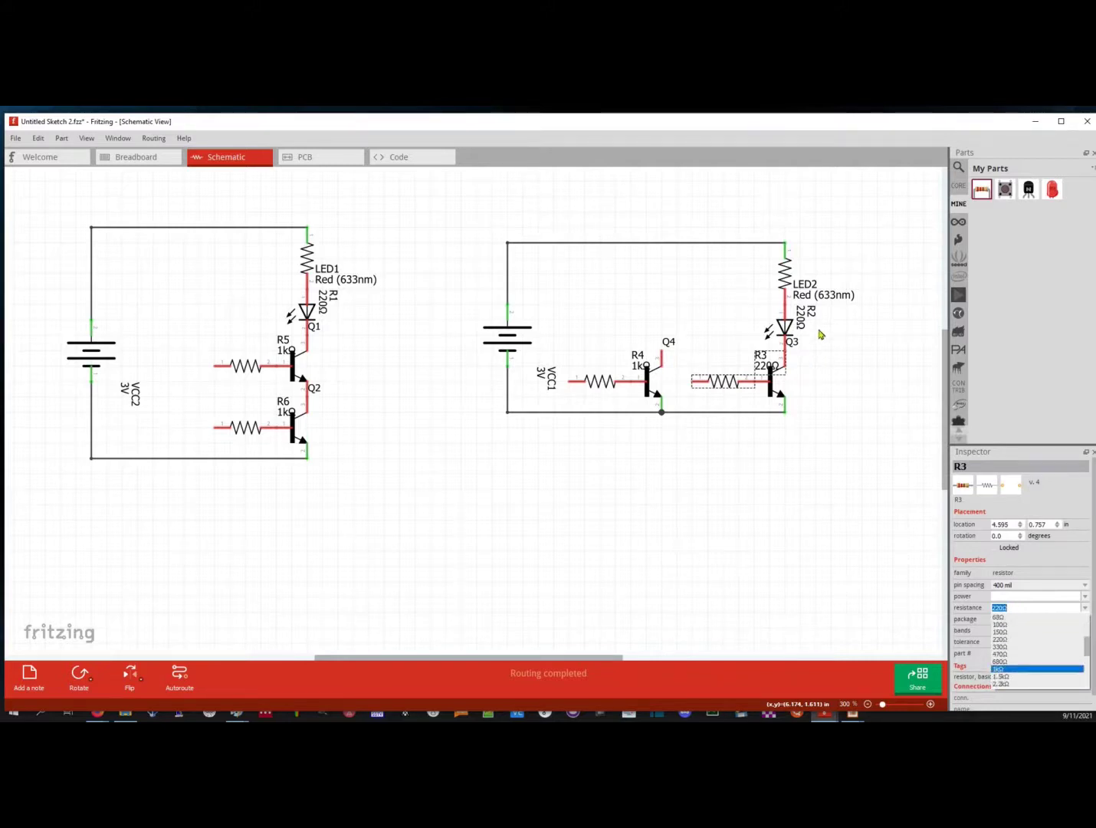
Set LED resistors R2 and R1 to 100Ω
{"action": "left_click", "coordinate": [790, 282]}
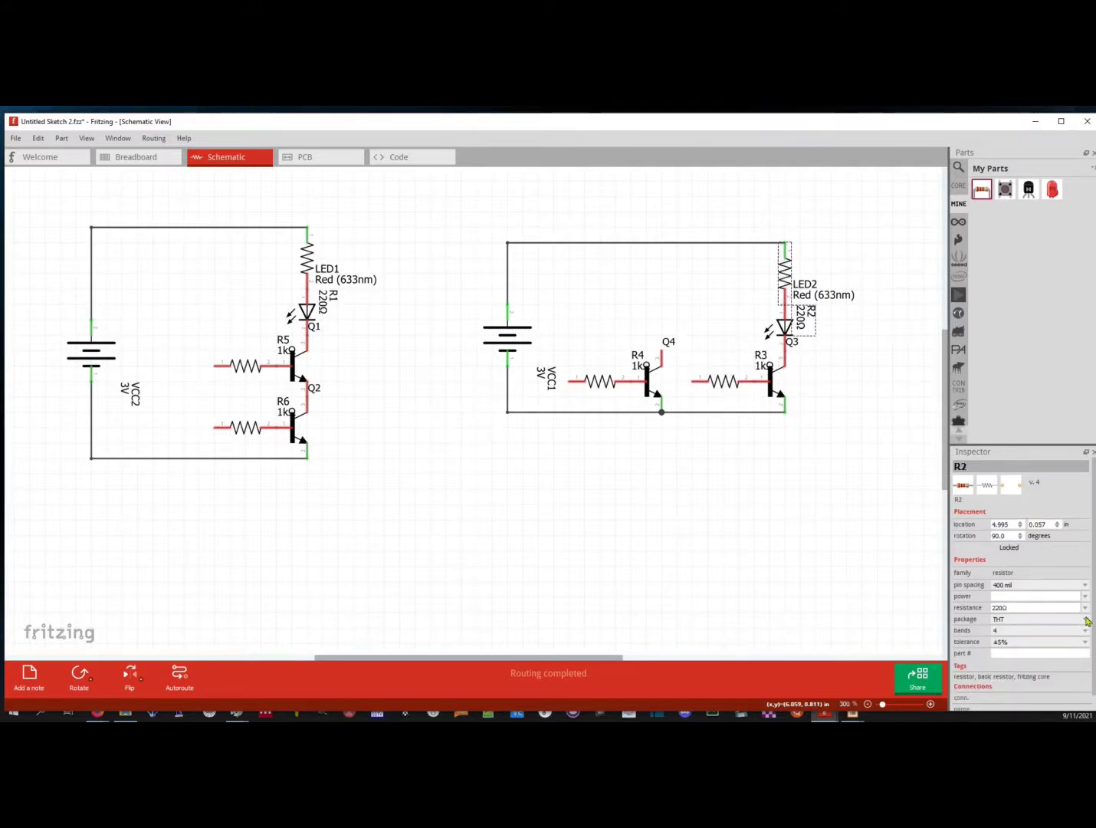
{"action": "left_click", "coordinate": [1085, 607]}
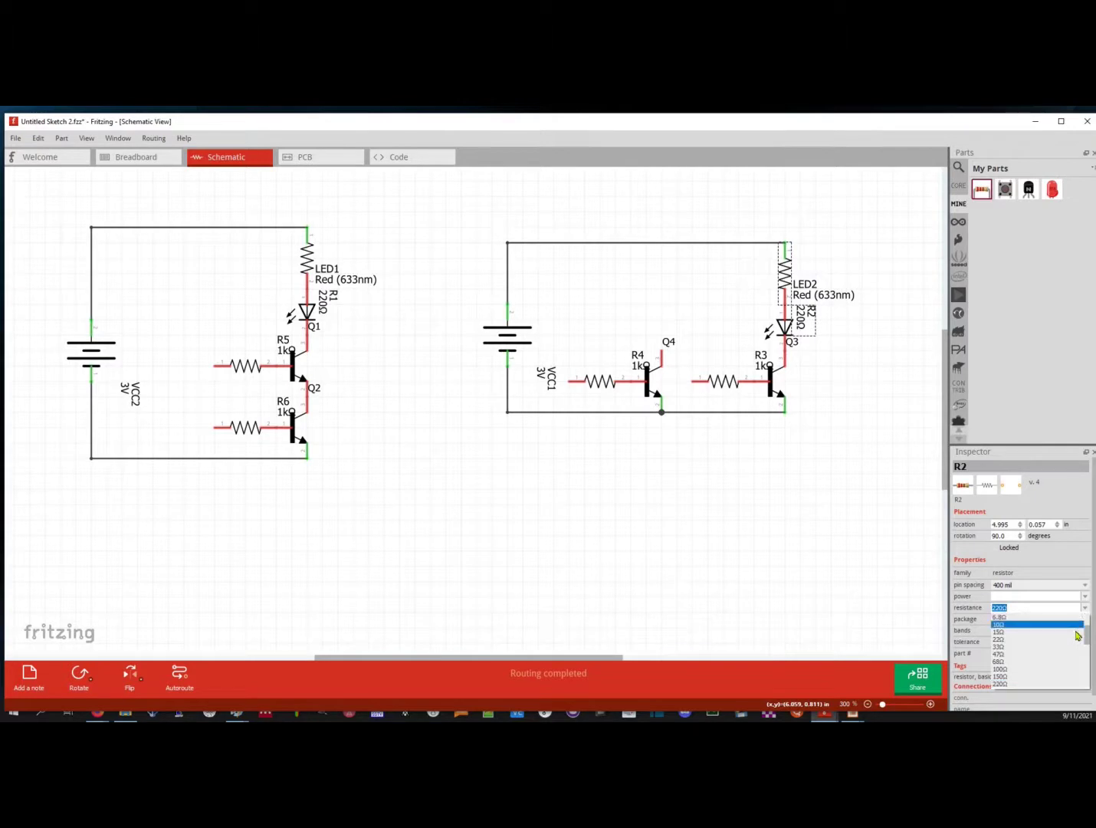
{"action": "left_click", "coordinate": [1063, 669]}
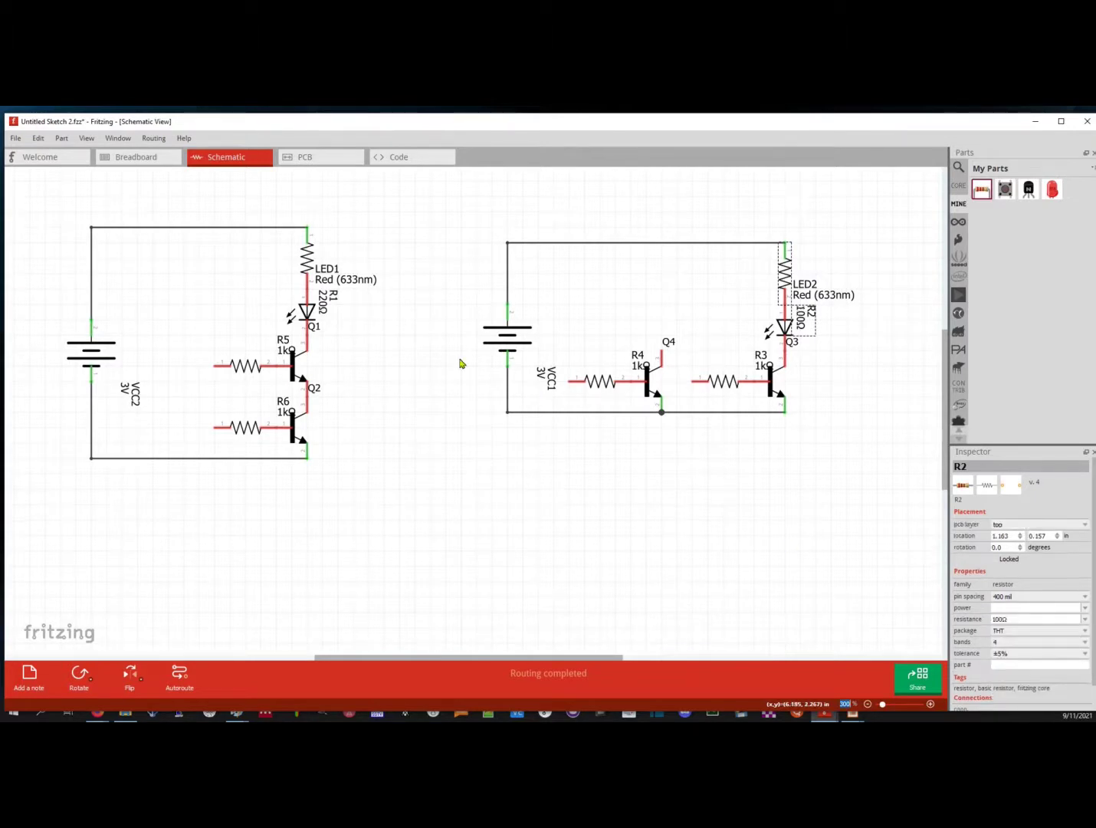
{"action": "left_click", "coordinate": [308, 260]}
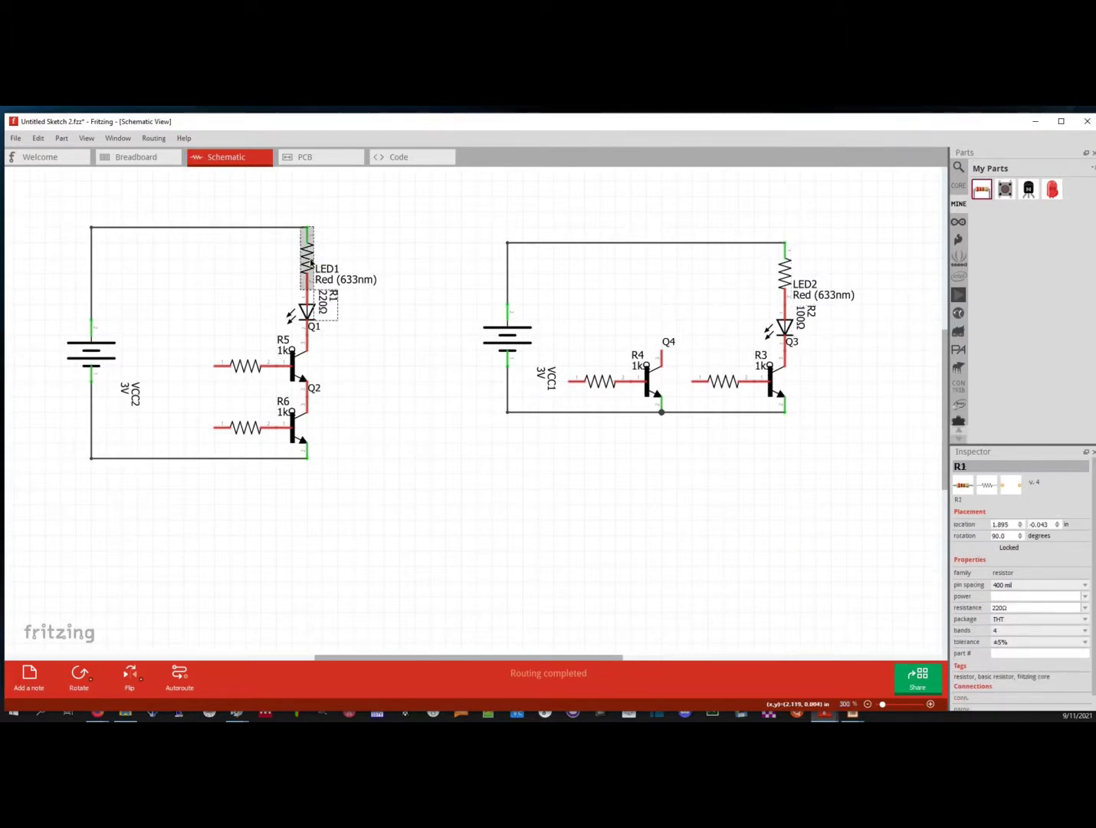
{"action": "left_click", "coordinate": [1084, 608]}
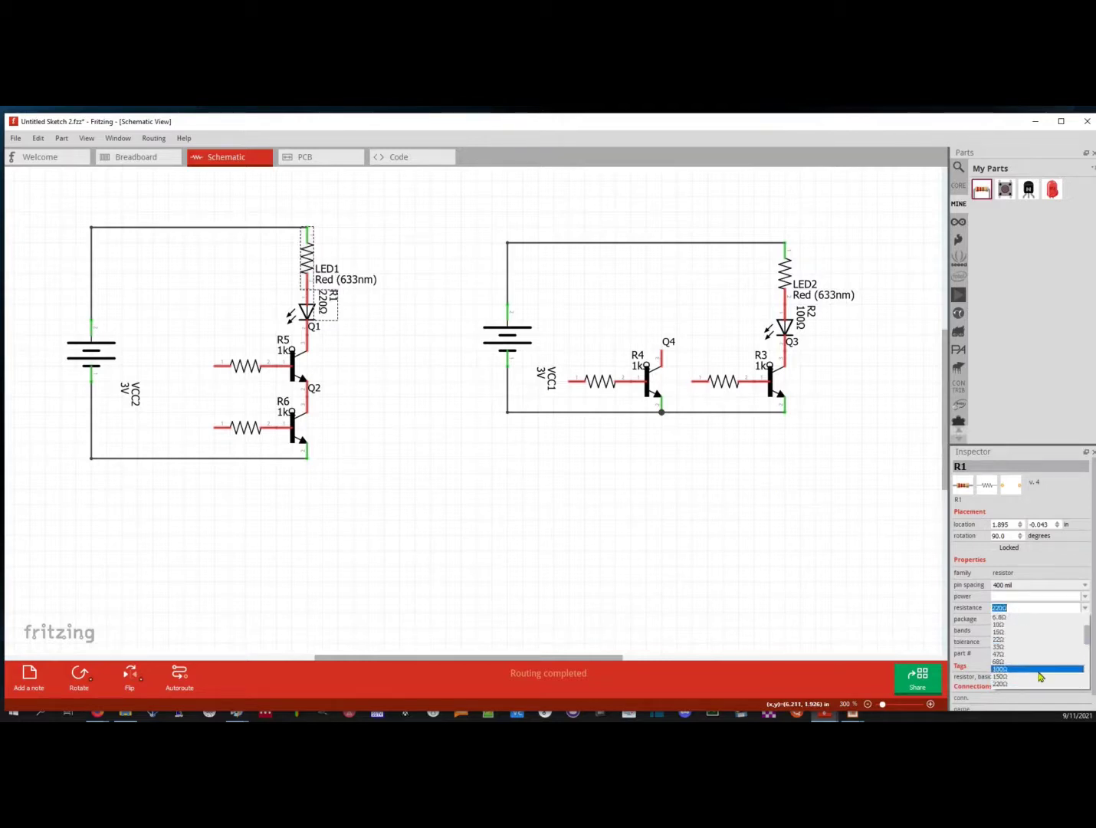
{"action": "key", "text": "Return"}
{"action": "left_click", "coordinate": [755, 545]}
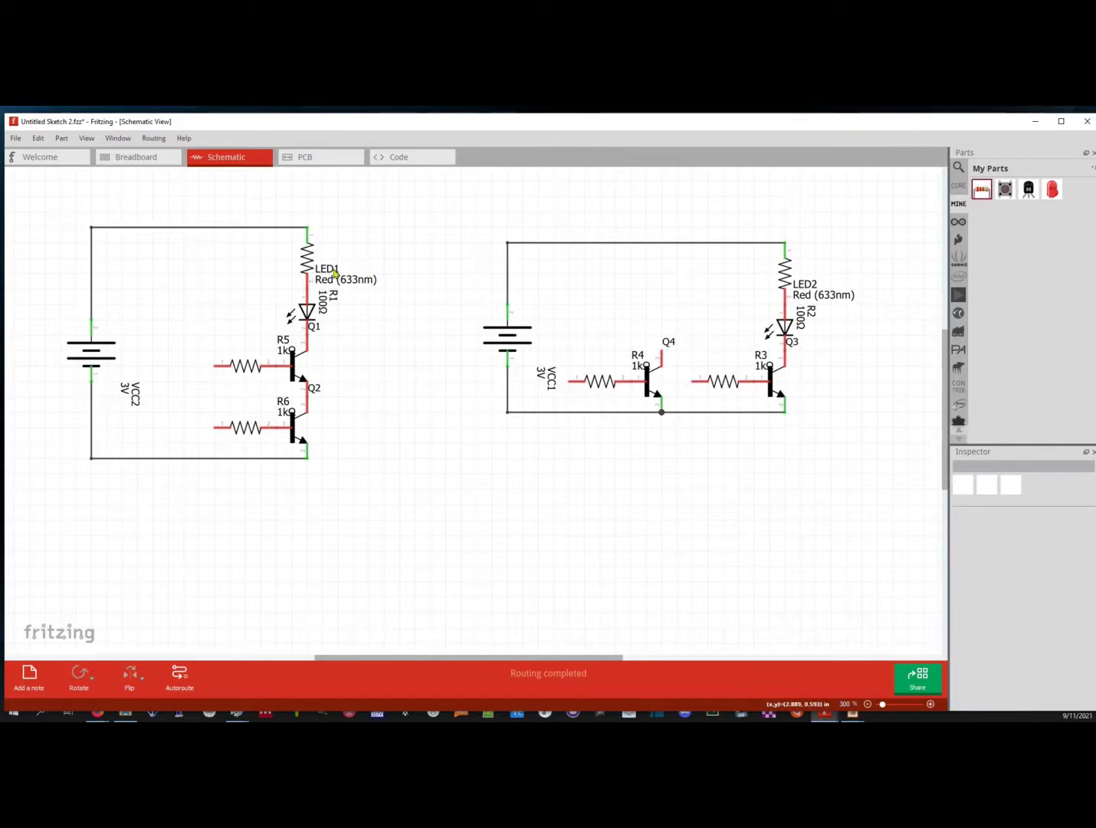
Change LED1's colour to Green (560nm) in the Inspector
{"action": "left_click", "coordinate": [379, 282]}
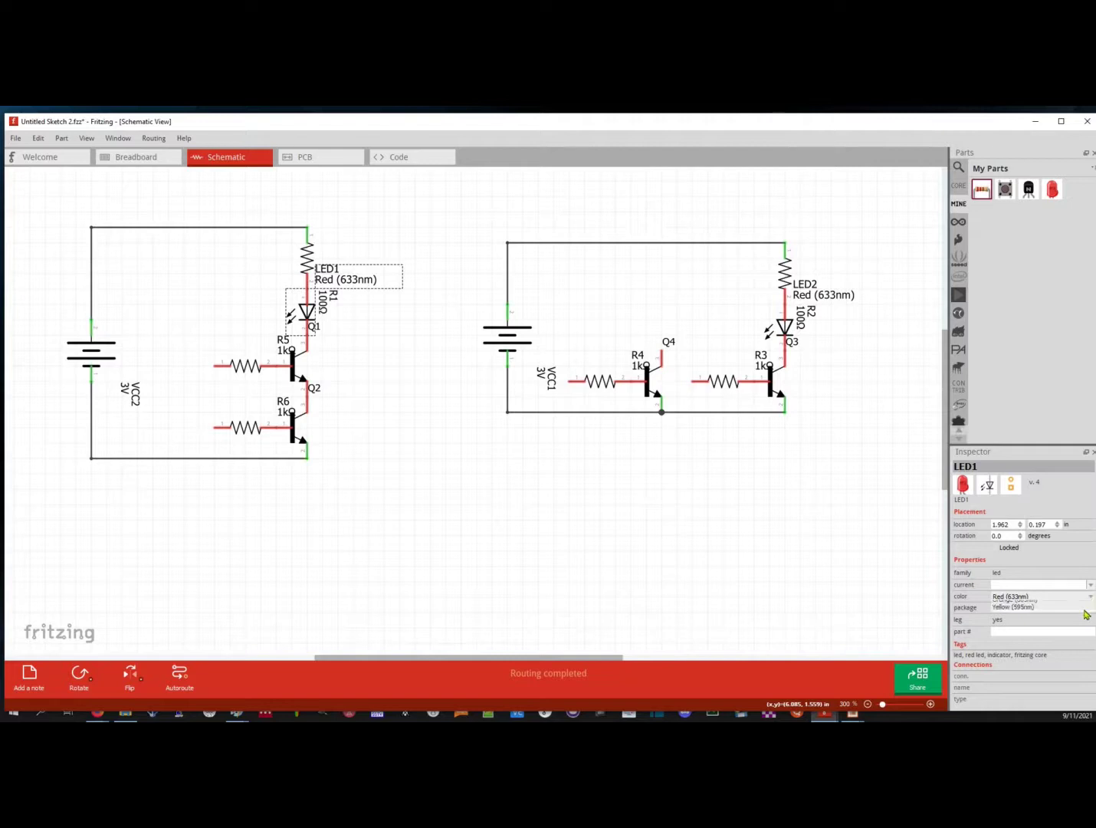
{"action": "left_click", "coordinate": [1090, 597]}
{"action": "scroll", "coordinate": [1063, 642], "scroll_direction": "down", "scroll_amount": 4}
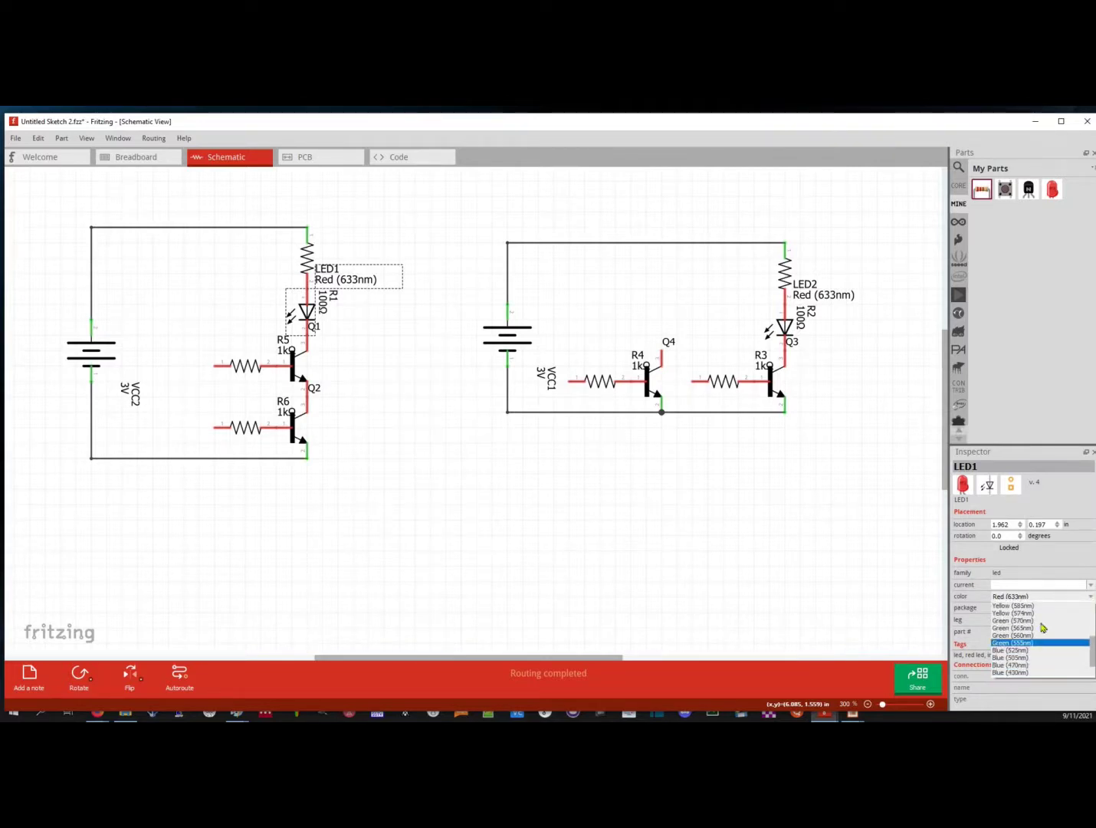
{"action": "left_click", "coordinate": [1040, 641]}
{"action": "left_click", "coordinate": [1060, 596]}
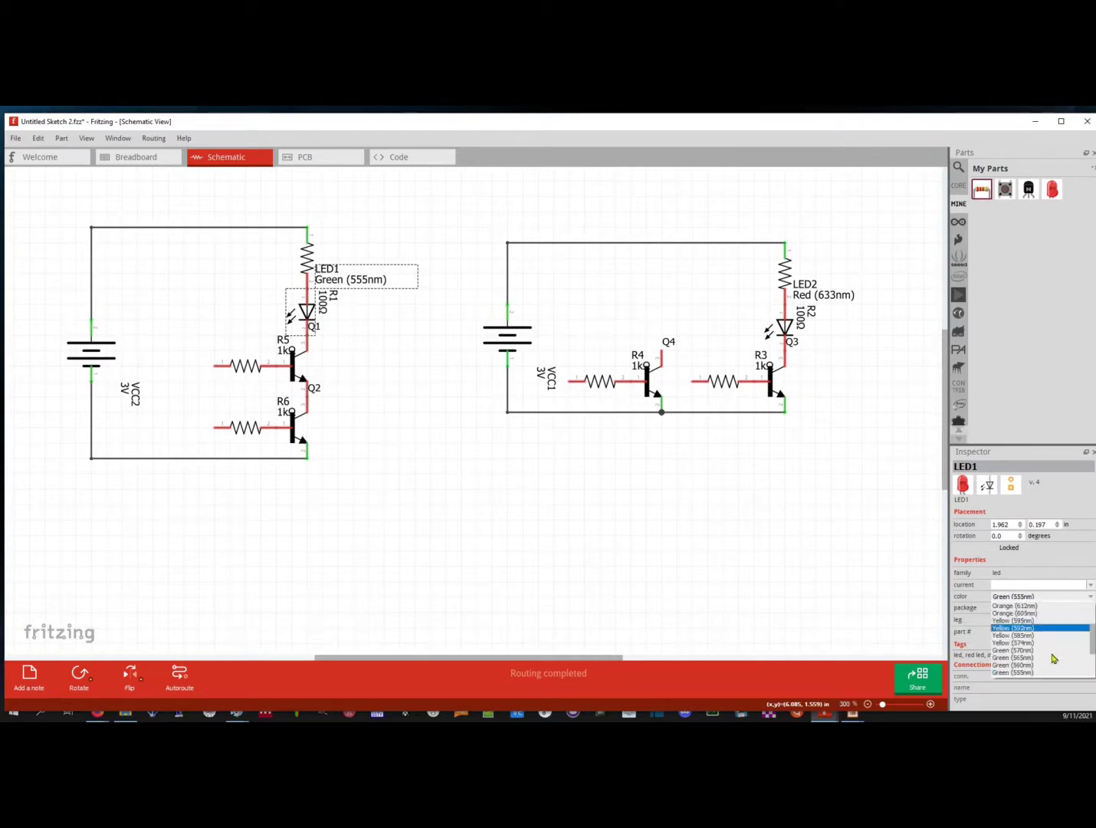
{"action": "left_click", "coordinate": [1055, 667]}
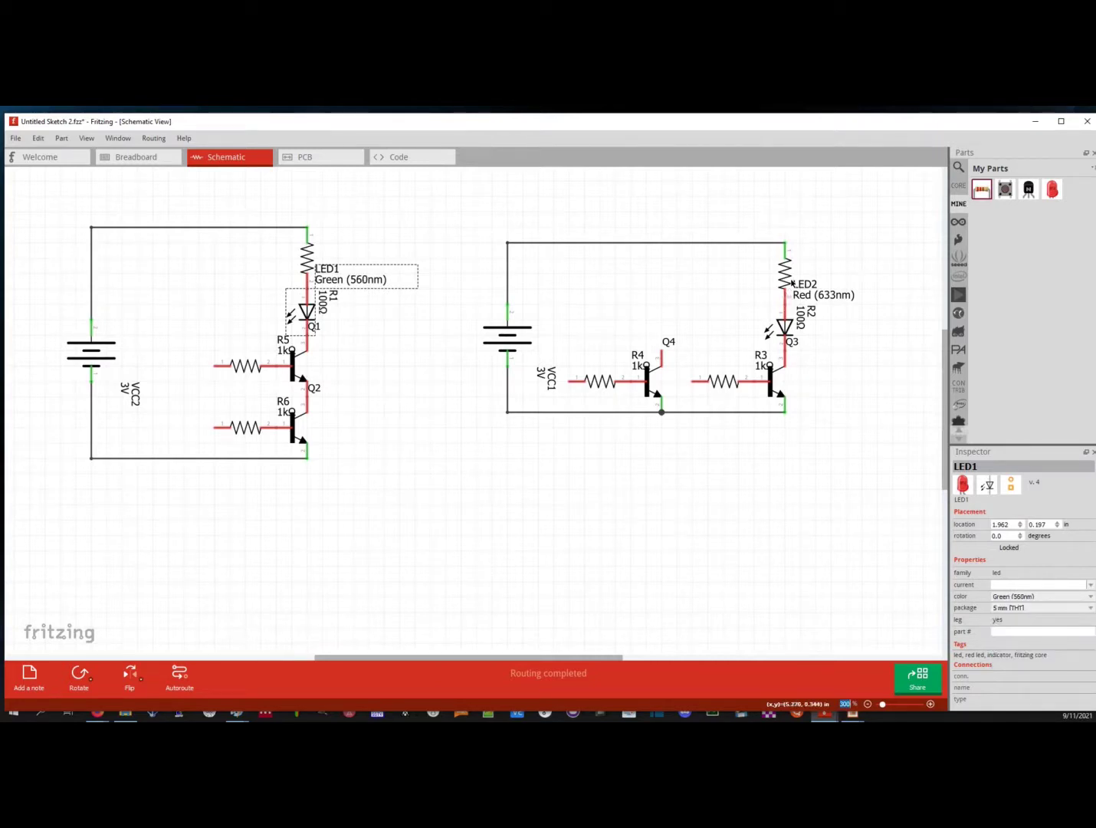
Change LED2's colour to Green (560nm) as well
{"action": "left_click", "coordinate": [790, 282]}
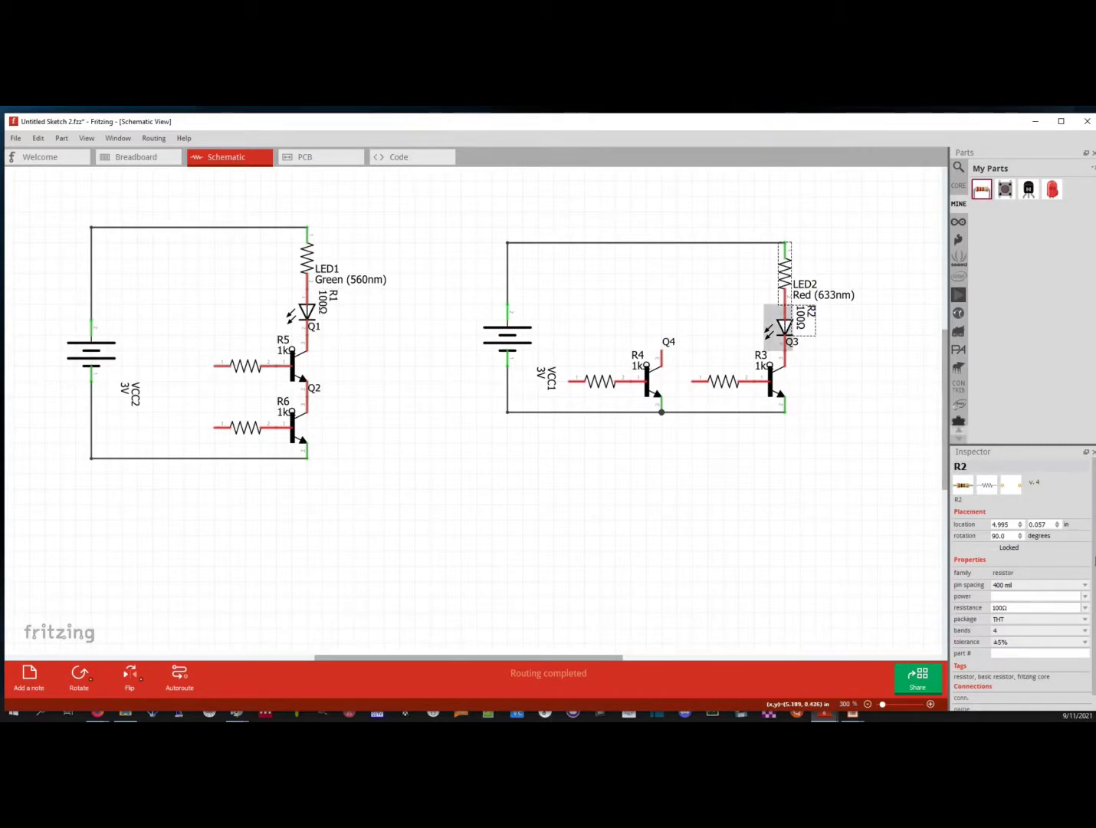
{"action": "left_click", "coordinate": [783, 325]}
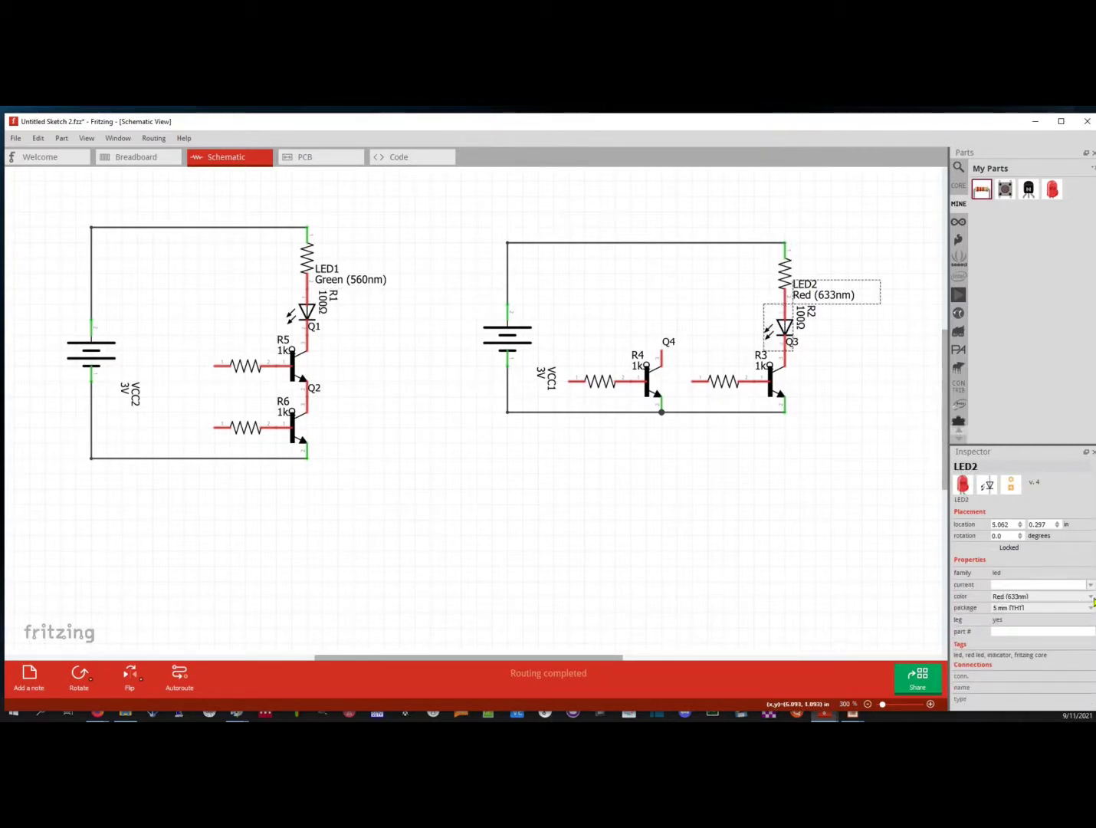
{"action": "left_click", "coordinate": [1060, 596]}
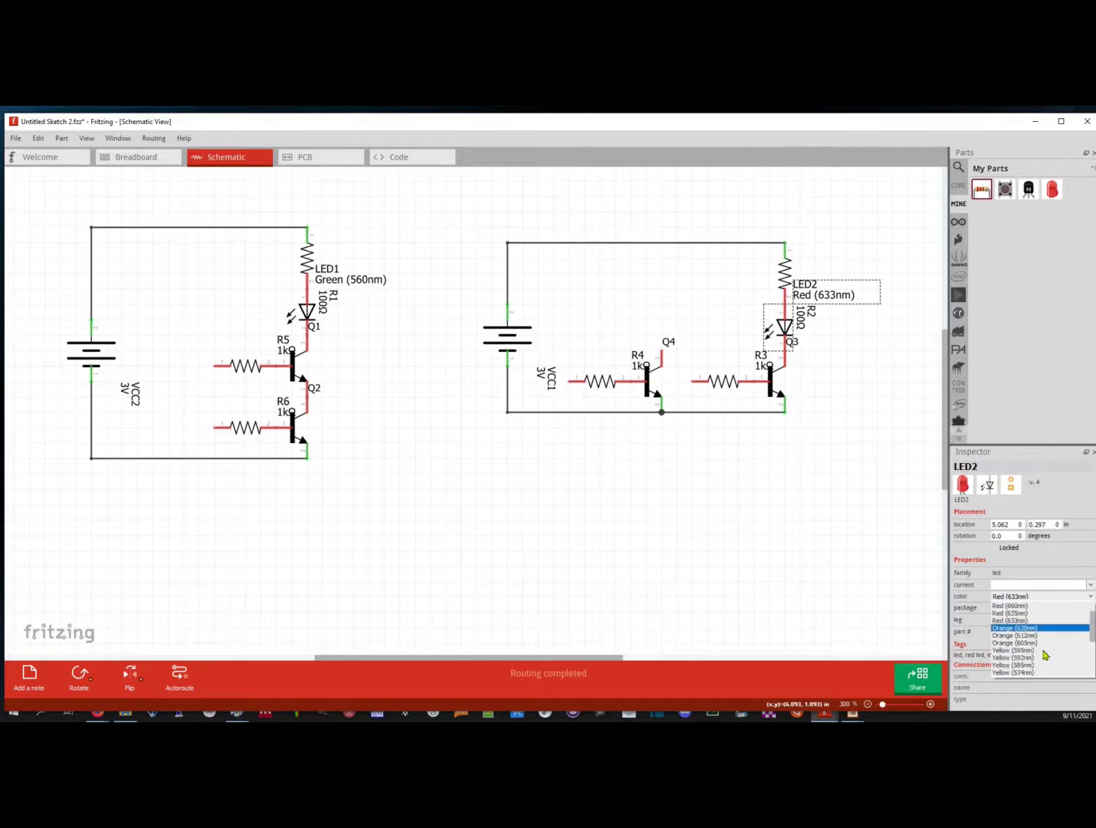
{"action": "scroll", "coordinate": [1041, 654], "scroll_direction": "down", "scroll_amount": 2}
{"action": "left_click", "coordinate": [1033, 674]}
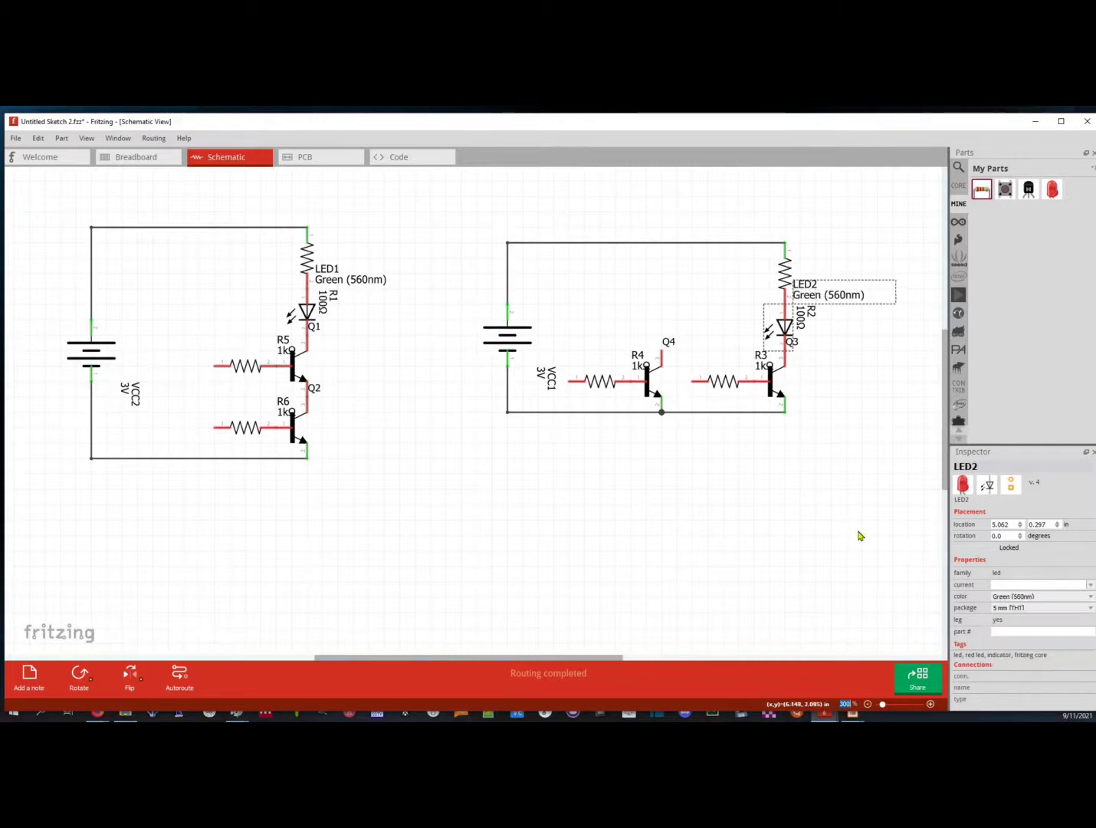
{"action": "left_click", "coordinate": [860, 534]}
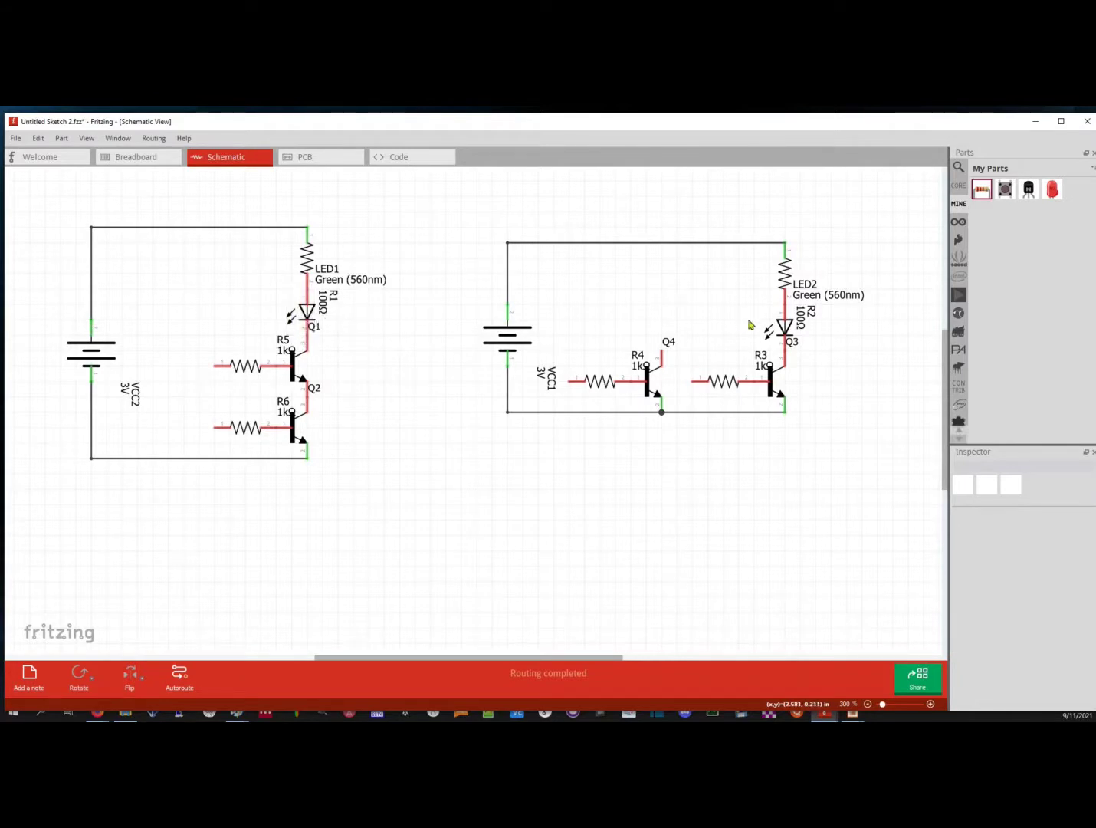
Place pushbuttons S1 and S2 left of base resistors R5 and R6, S1 above S2
{"action": "left_click_drag", "start_coordinate": [1005, 188], "coordinate": [351, 408]}
{"action": "left_click_drag", "start_coordinate": [157, 387], "coordinate": [331, 391]}
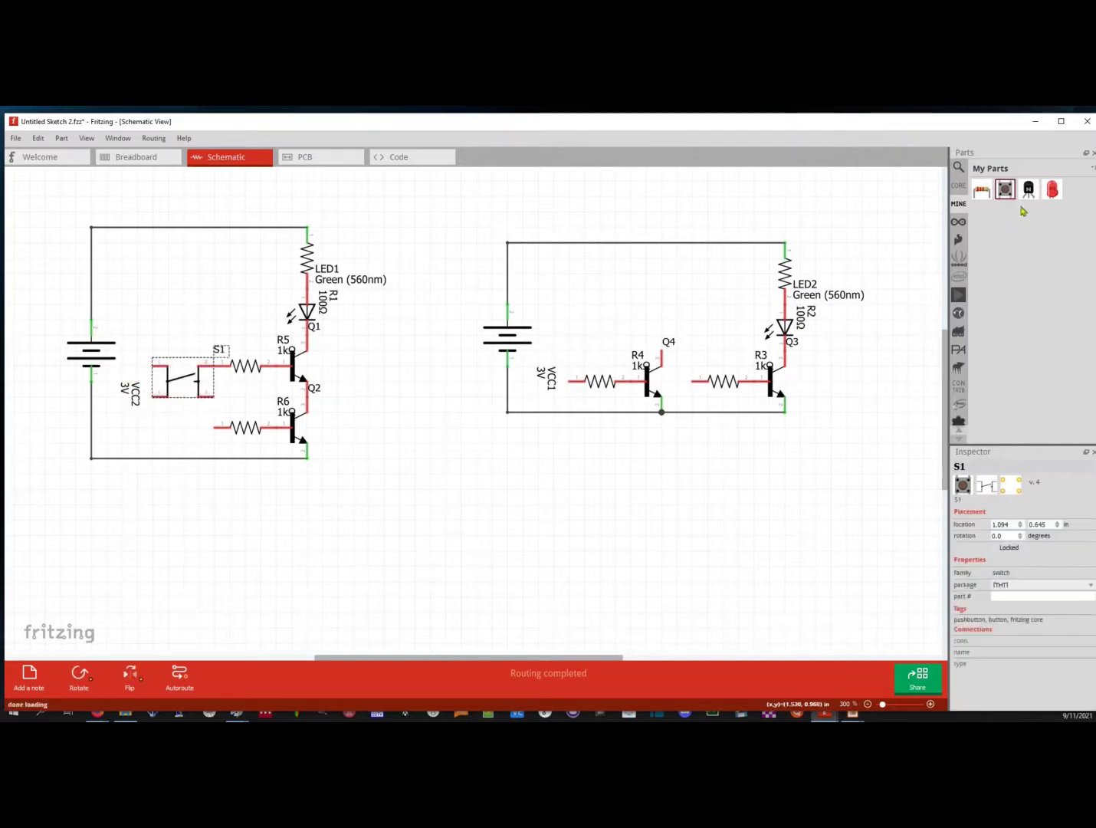
{"action": "left_click_drag", "start_coordinate": [998, 193], "coordinate": [186, 339]}
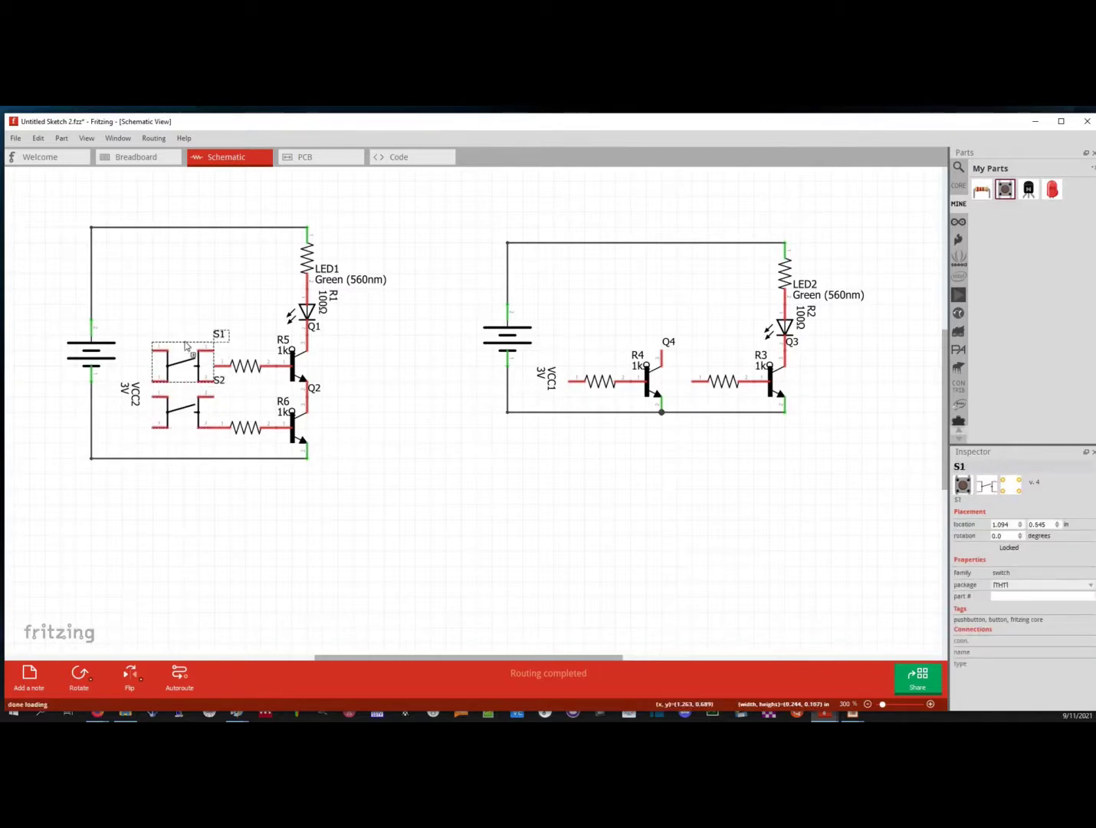
{"action": "left_click", "coordinate": [451, 384]}
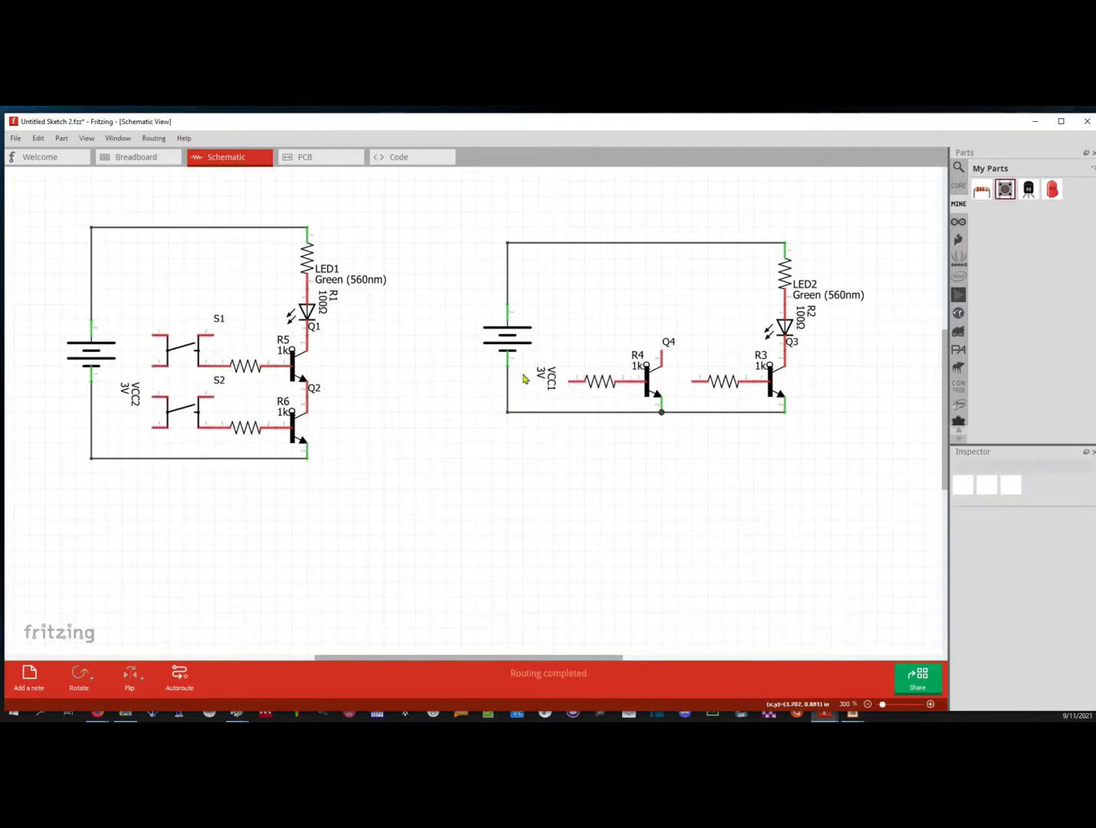